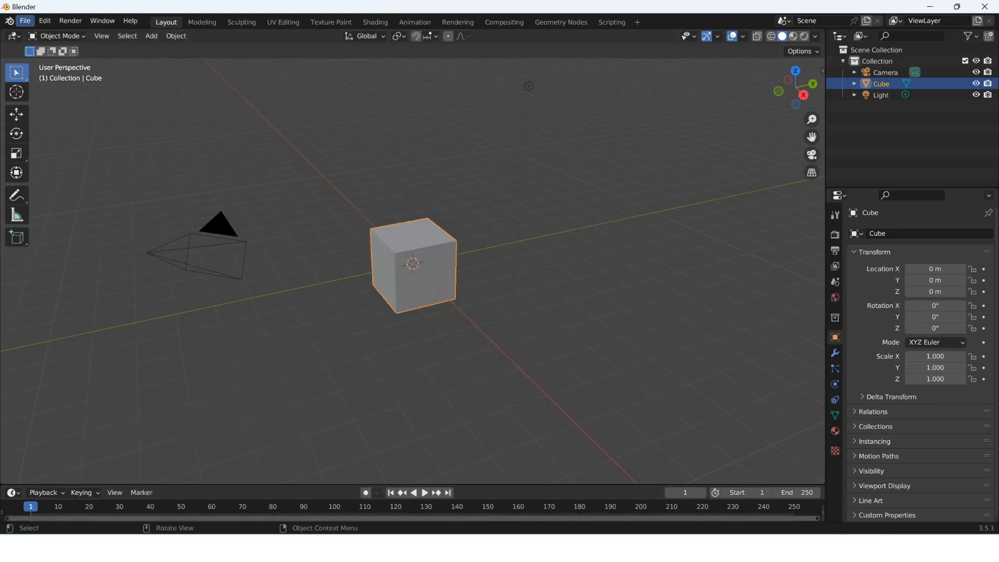
Save the default scene in the Blender Practice folder under the file name test
{"action": "left_click", "coordinate": [25, 20]}
{"action": "left_click", "coordinate": [39, 96]}
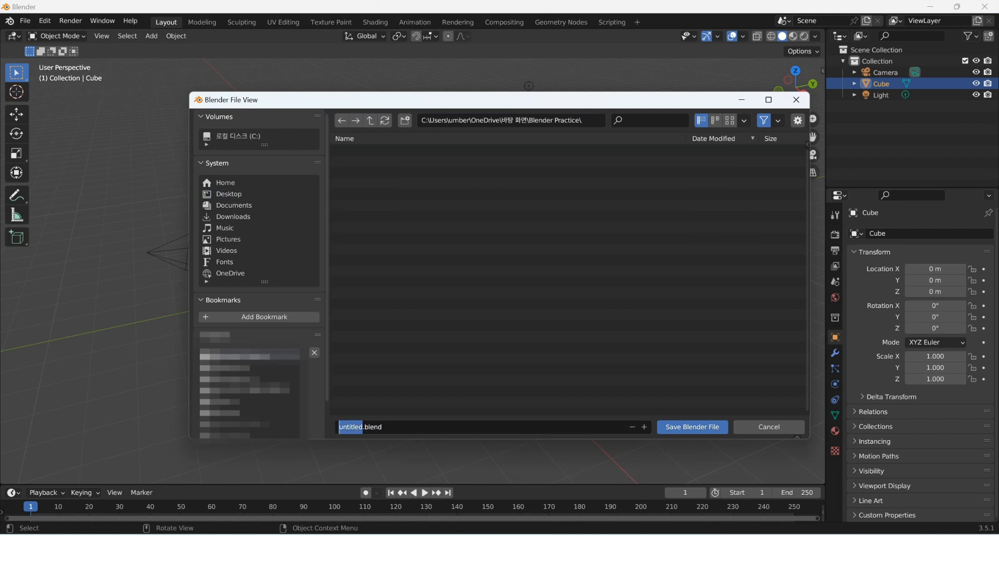
{"action": "type", "text": "test"}
{"action": "key", "text": "Return"}
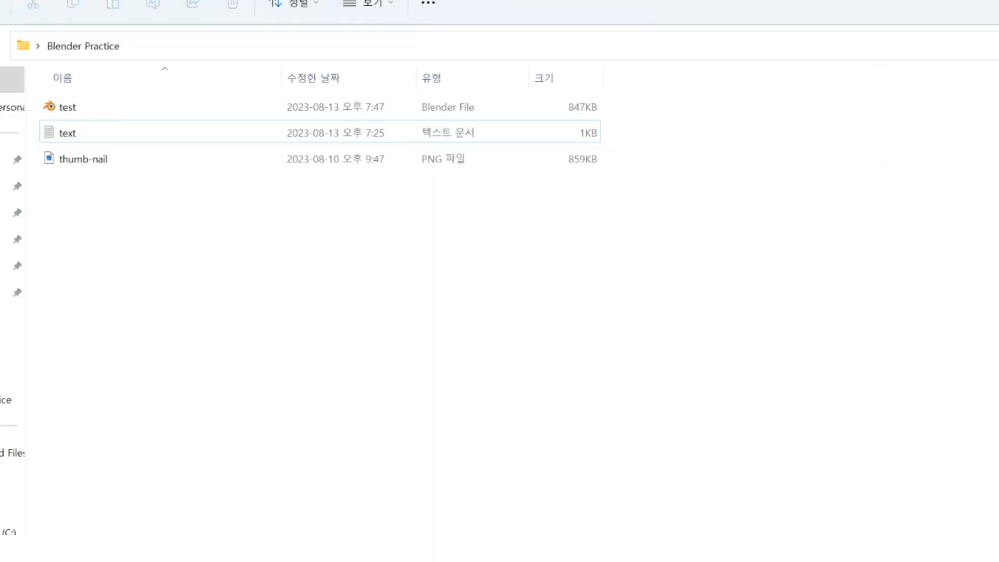
Examine the properties of the saved test file in File Explorer, and close them again
{"action": "right_click", "coordinate": [66, 107]}
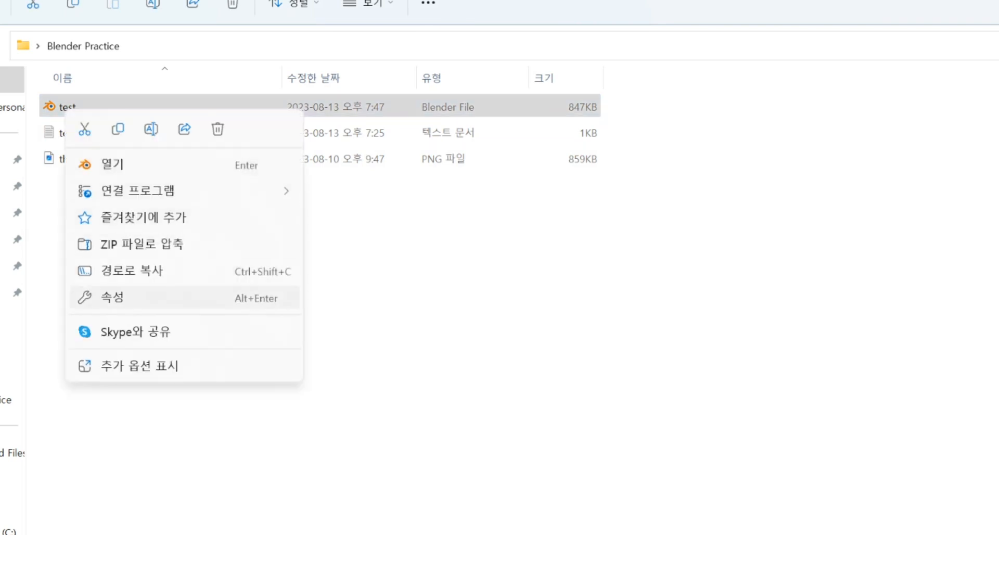
{"action": "left_click", "coordinate": [112, 298]}
{"action": "left_click_drag", "start_coordinate": [243, 239], "coordinate": [275, 239]}
{"action": "left_click", "coordinate": [274, 238]}
{"action": "left_click", "coordinate": [386, 121]}
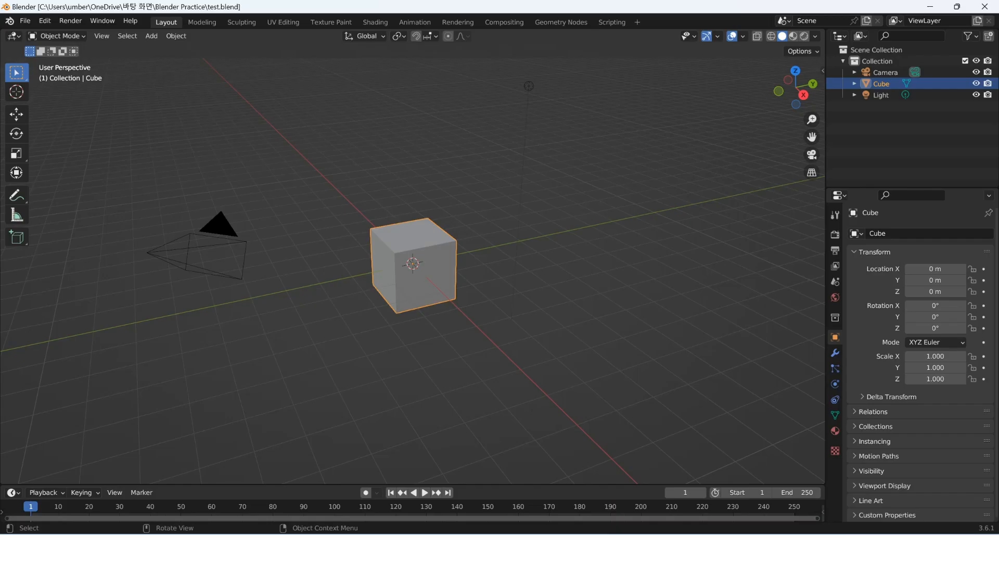
In Blender, move the cube about 2.54 m along the Y axis with the Move tool, deselect it and close the program
{"action": "key", "text": "shift+space"}
{"action": "key", "text": "g"}
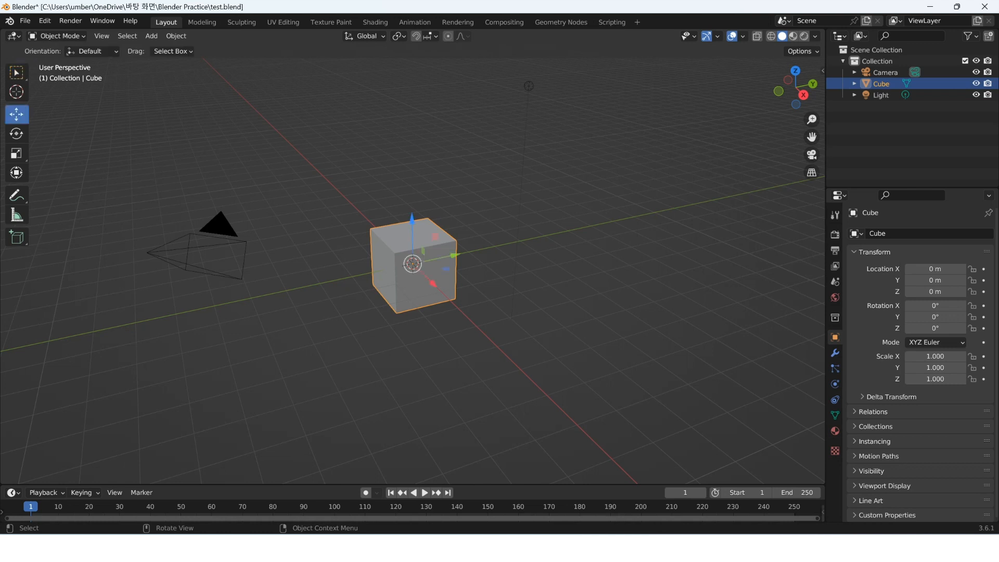
{"action": "left_click_drag", "start_coordinate": [454, 255], "coordinate": [525, 240]}
{"action": "key", "text": "alt+a"}
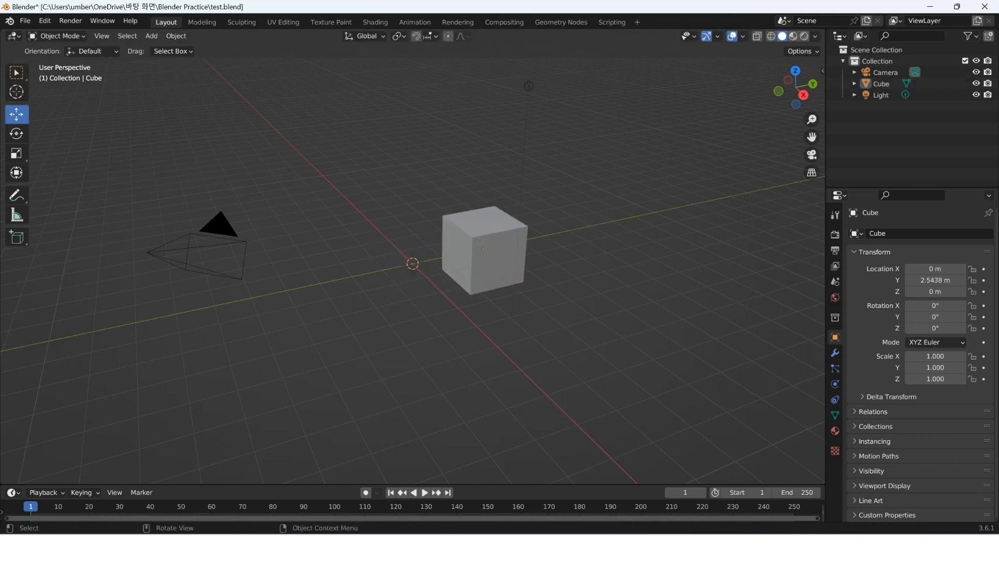
{"action": "left_click", "coordinate": [985, 6]}
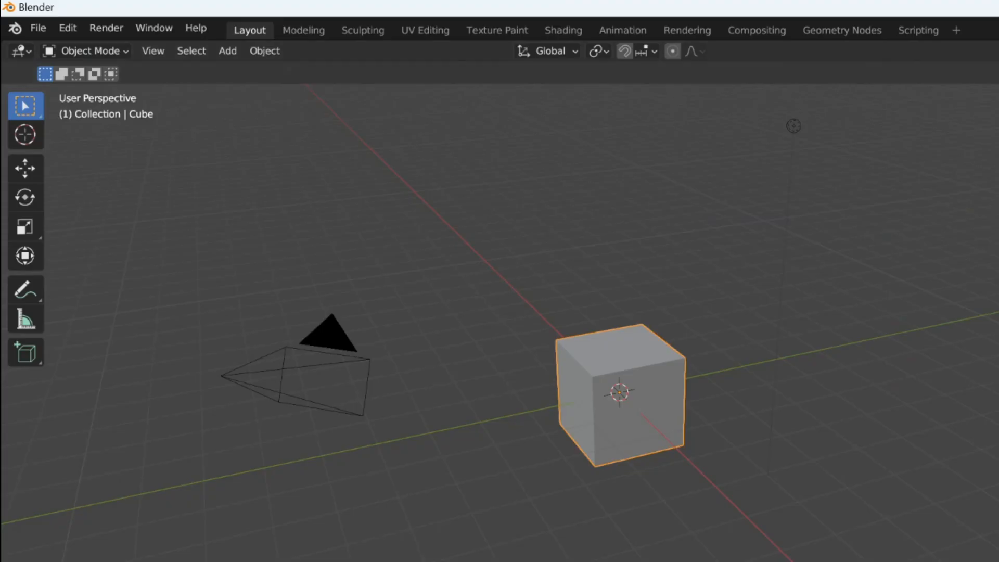
Show backup .blend files in the file browser and open test.blend1 from the Blender Practice folder
{"action": "left_click", "coordinate": [38, 27]}
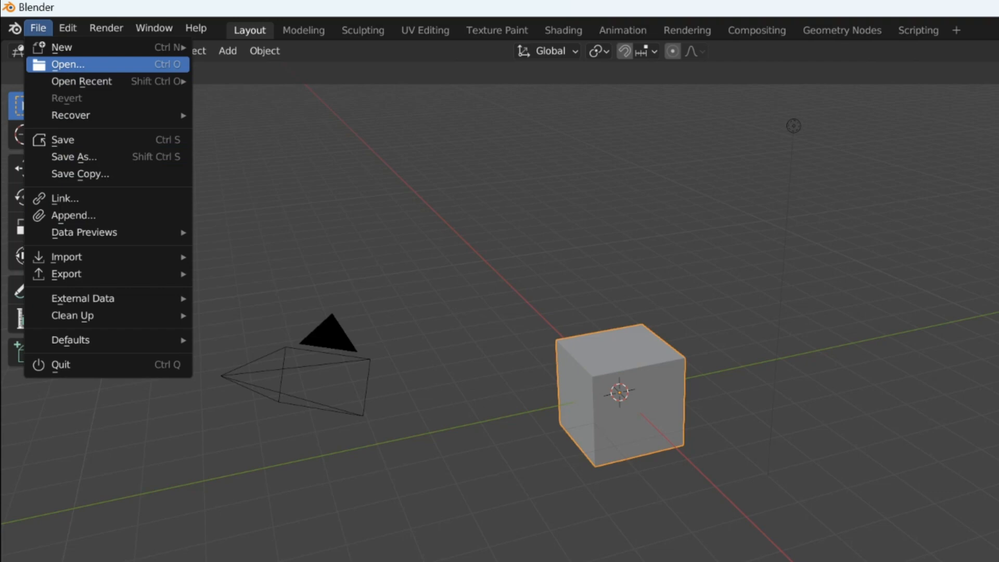
{"action": "left_click", "coordinate": [68, 64]}
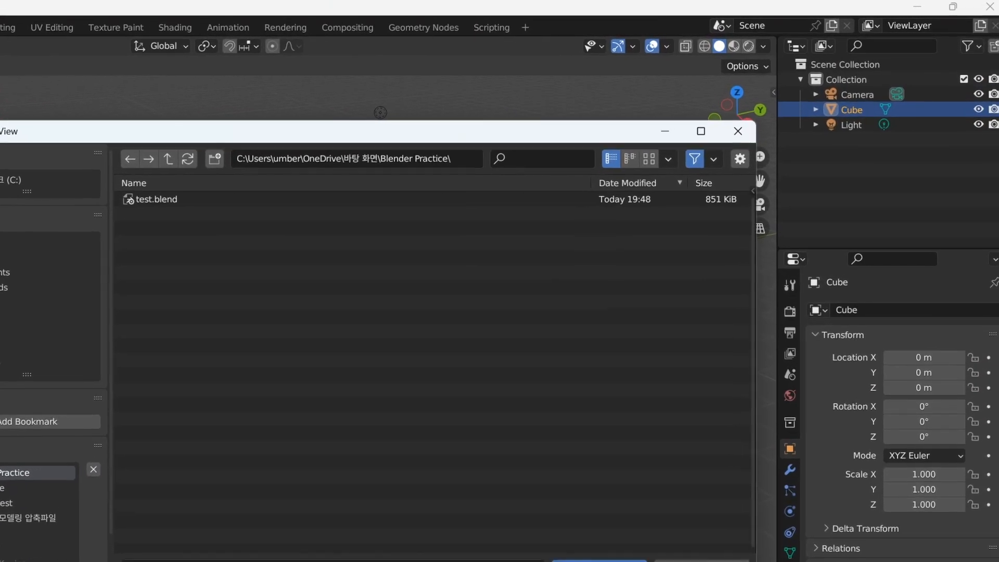
{"action": "left_click", "coordinate": [702, 165]}
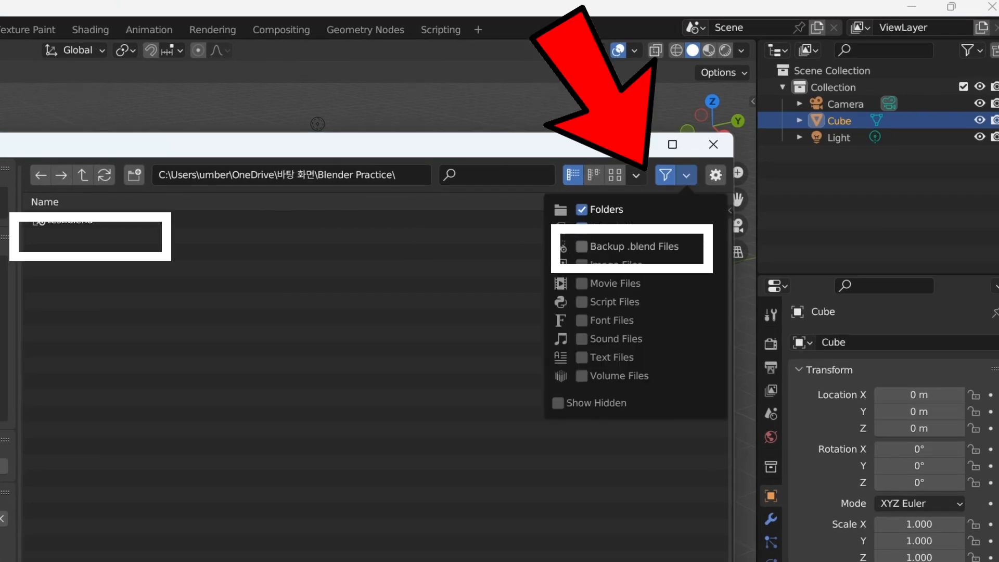
{"action": "left_click", "coordinate": [581, 246]}
{"action": "left_click", "coordinate": [73, 237]}
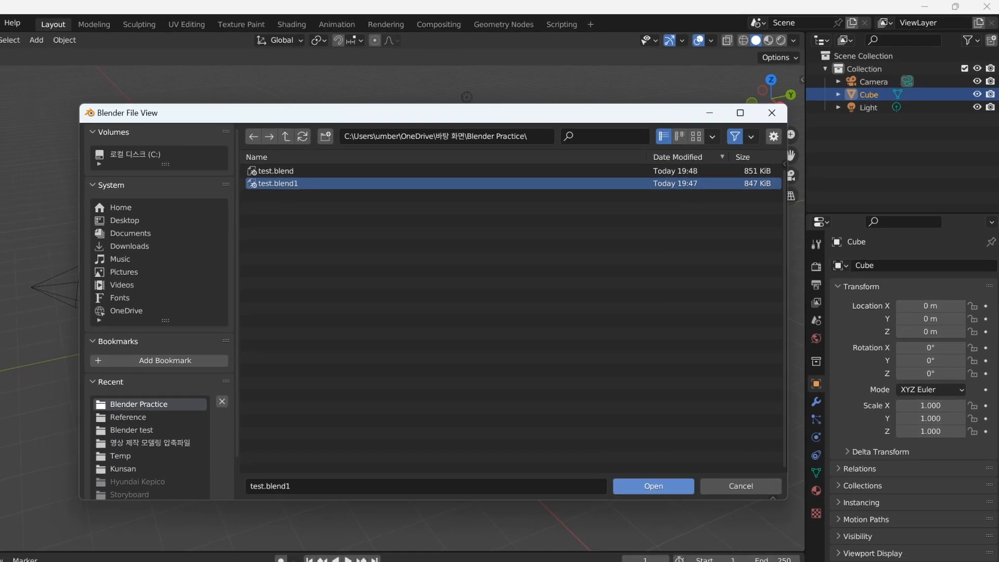
{"action": "key", "text": "Return"}
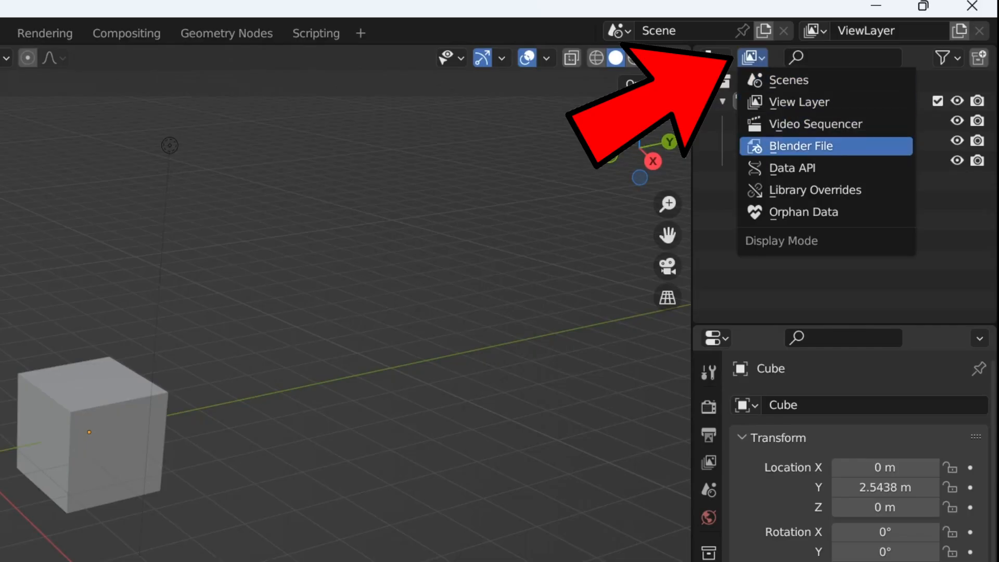
Set the Outliner to the Blender File display mode and make its area taller and wider
{"action": "left_click", "coordinate": [801, 146]}
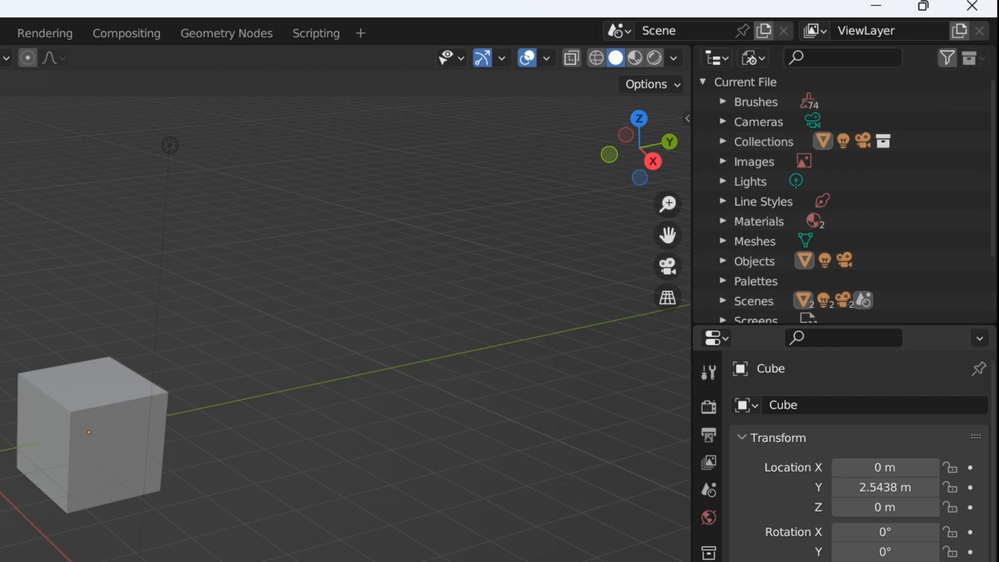
{"action": "left_click_drag", "start_coordinate": [843, 325], "coordinate": [843, 524]}
{"action": "left_click_drag", "start_coordinate": [692, 313], "coordinate": [563, 312]}
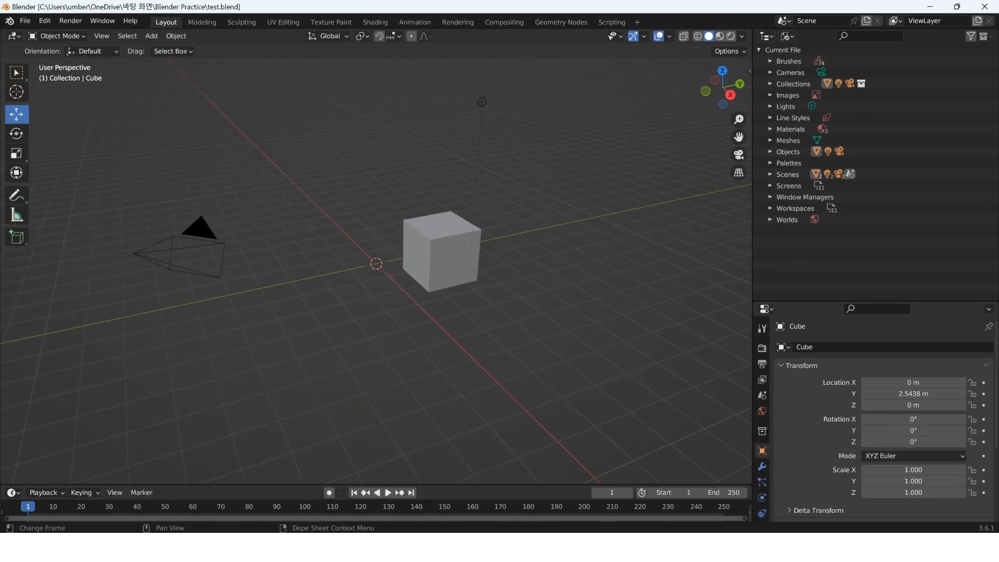
Set the Outliner's display mode back to View Layer
{"action": "left_click", "coordinate": [787, 35]}
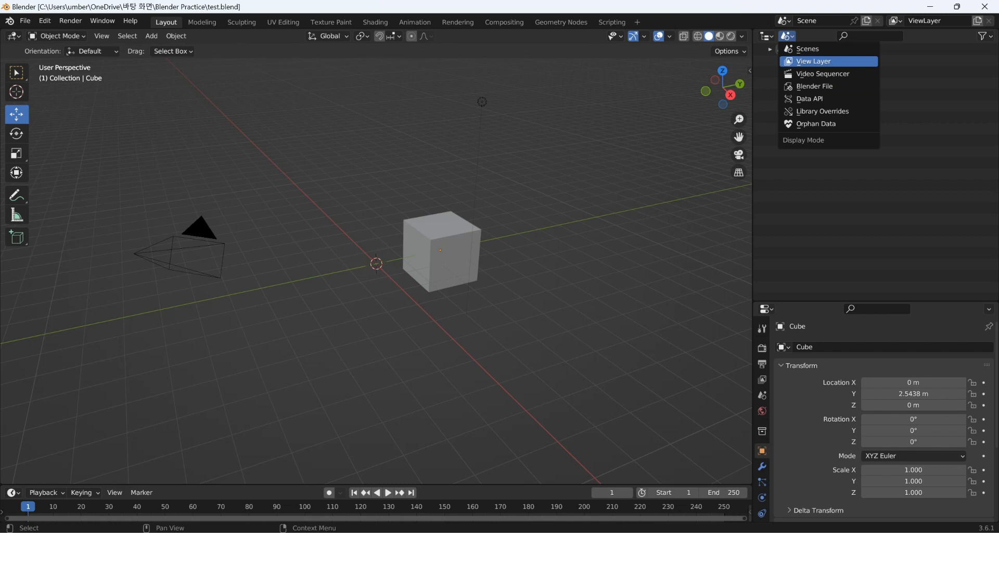
{"action": "left_click", "coordinate": [813, 60]}
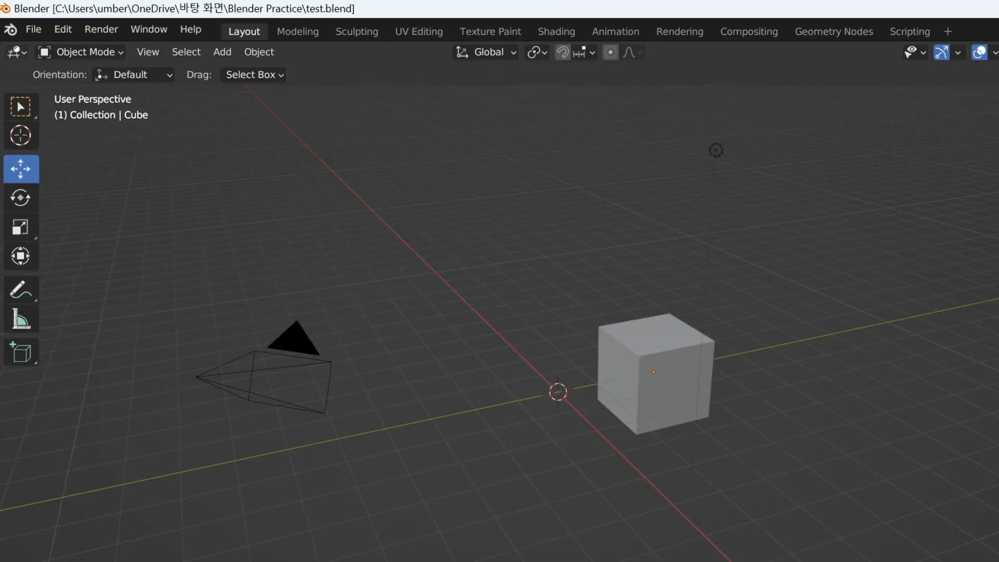
Change the 3D viewport area to a Text Editor and open text.txt from the Blender Practice folder in it
{"action": "left_click", "coordinate": [15, 35]}
{"action": "left_click", "coordinate": [394, 99]}
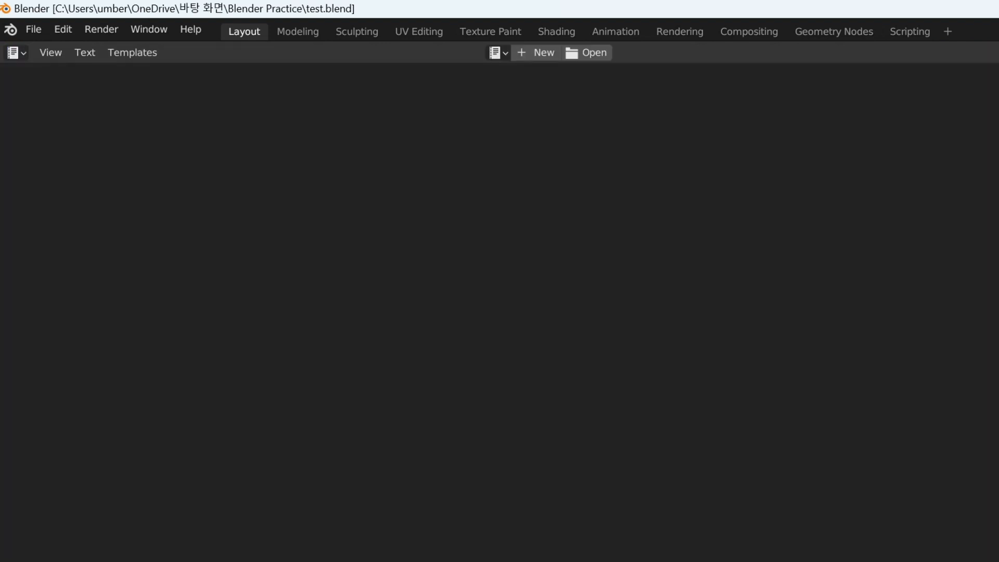
{"action": "left_click", "coordinate": [587, 52]}
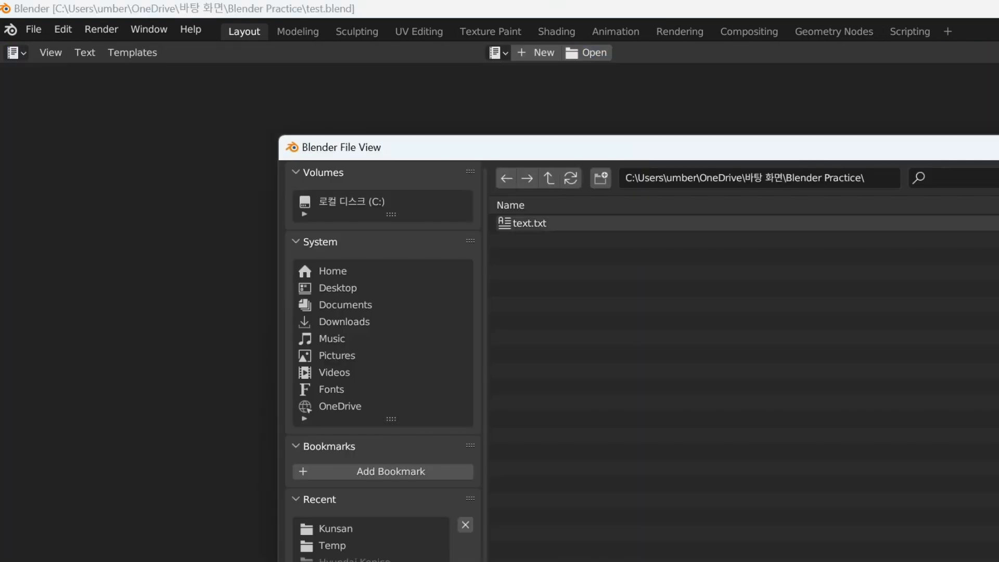
{"action": "double_click", "coordinate": [515, 223]}
{"action": "left_click_drag", "start_coordinate": [113, 69], "coordinate": [20, 69]}
{"action": "left_click", "coordinate": [95, 69]}
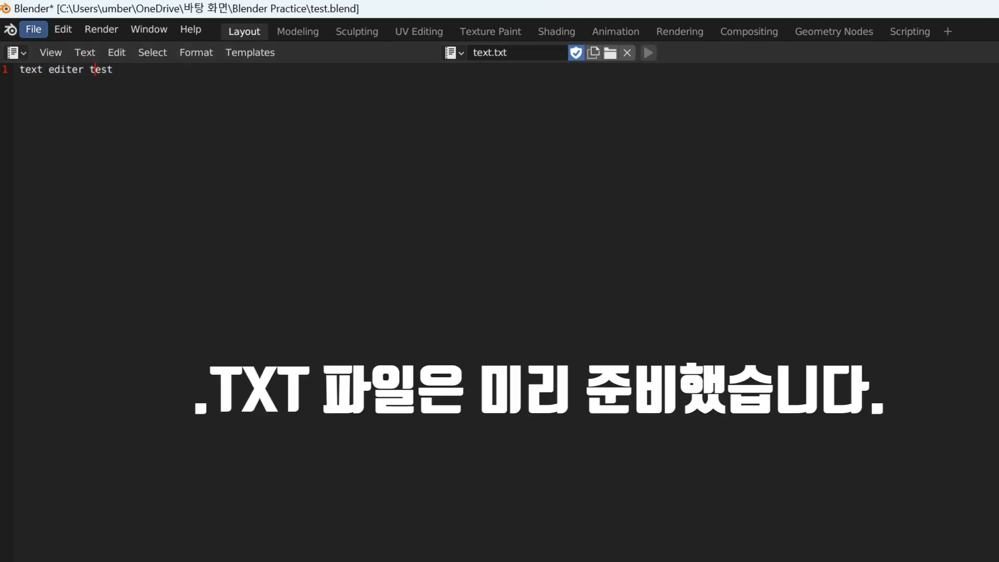
Display thumb-nail.png in an Image Editor, and return the area to the 3D Viewport
{"action": "left_click", "coordinate": [16, 52]}
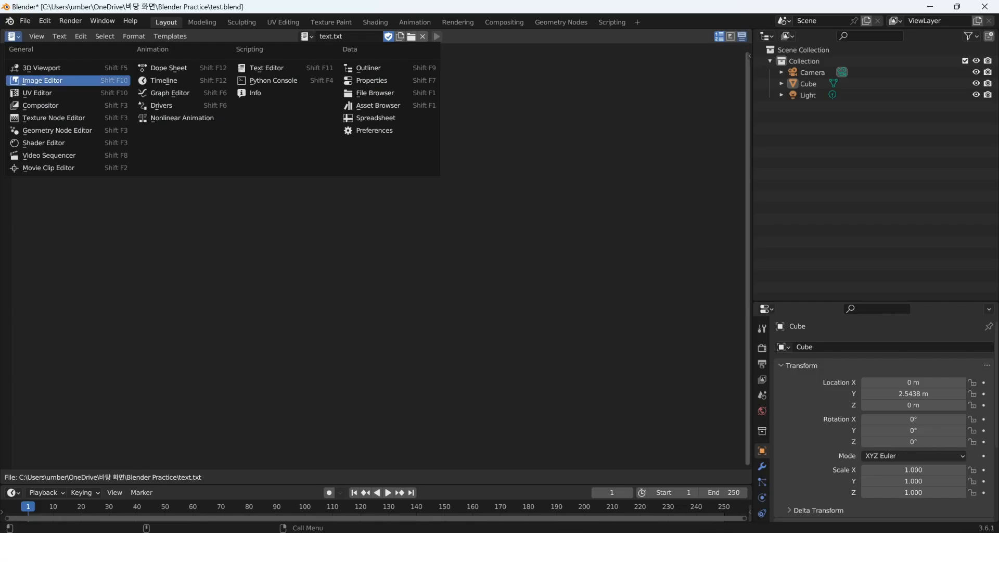
{"action": "left_click", "coordinate": [41, 80]}
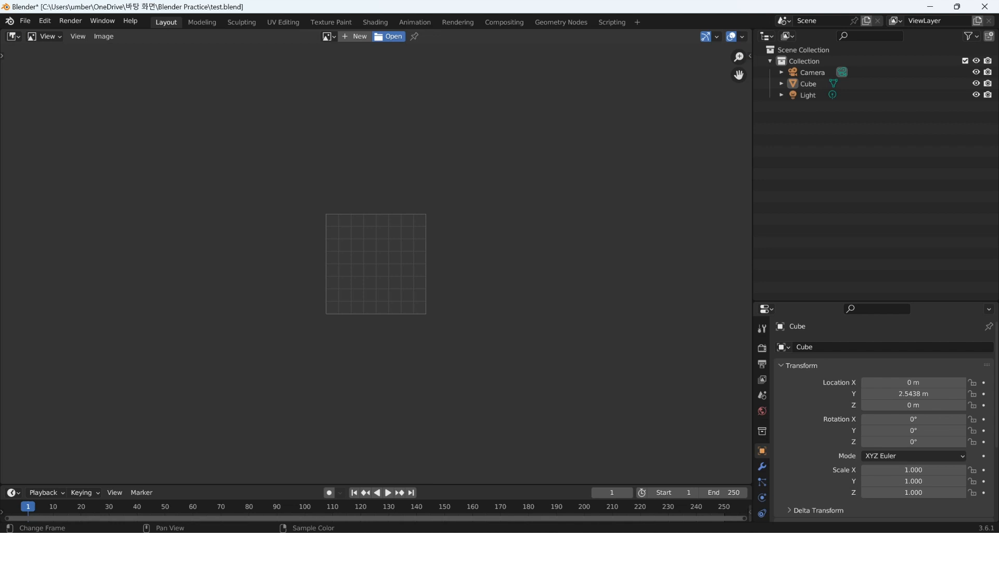
{"action": "left_click", "coordinate": [388, 36]}
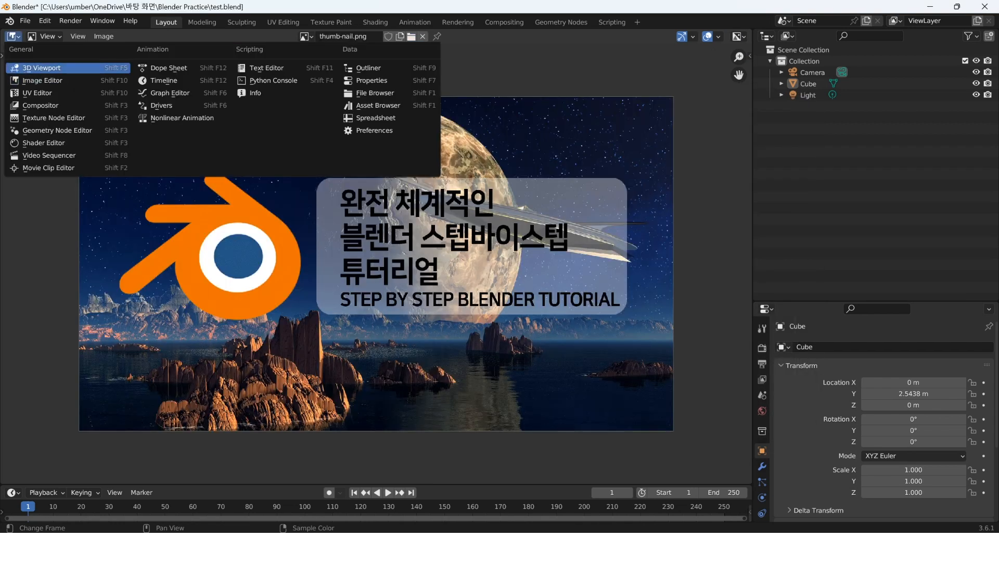
{"action": "left_click", "coordinate": [42, 68]}
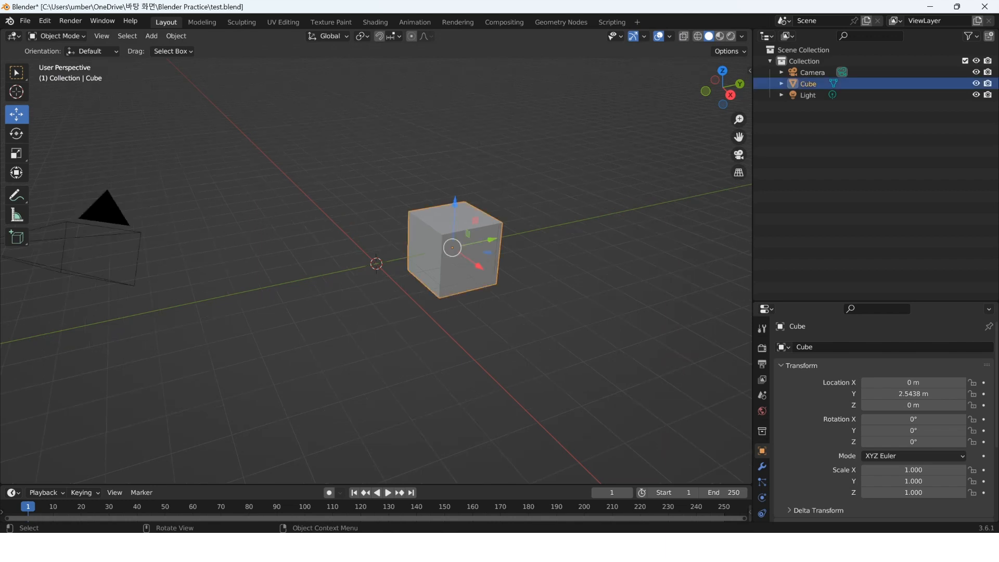
Bring up the file browser for opening a file and preview its horizontal list, thumbnail and vertical list displays
{"action": "key", "text": "ctrl+o"}
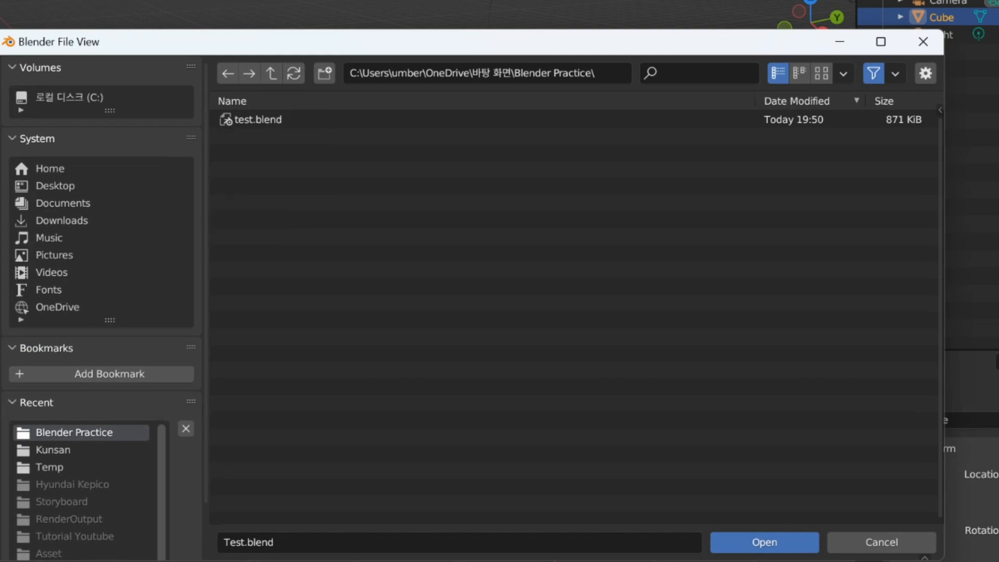
{"action": "right_click", "coordinate": [468, 323]}
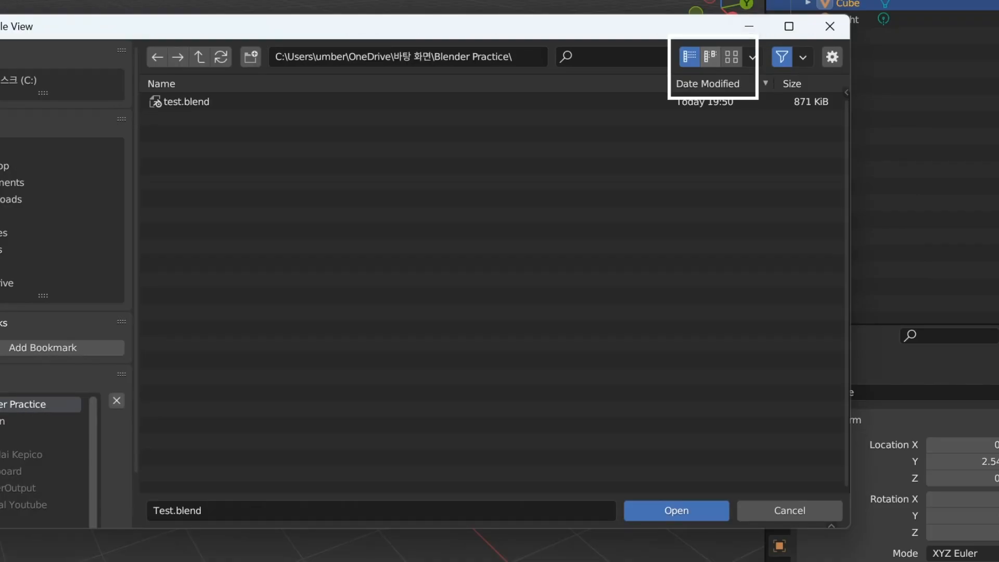
{"action": "left_click", "coordinate": [711, 57]}
{"action": "left_click", "coordinate": [731, 56]}
{"action": "left_click", "coordinate": [689, 57]}
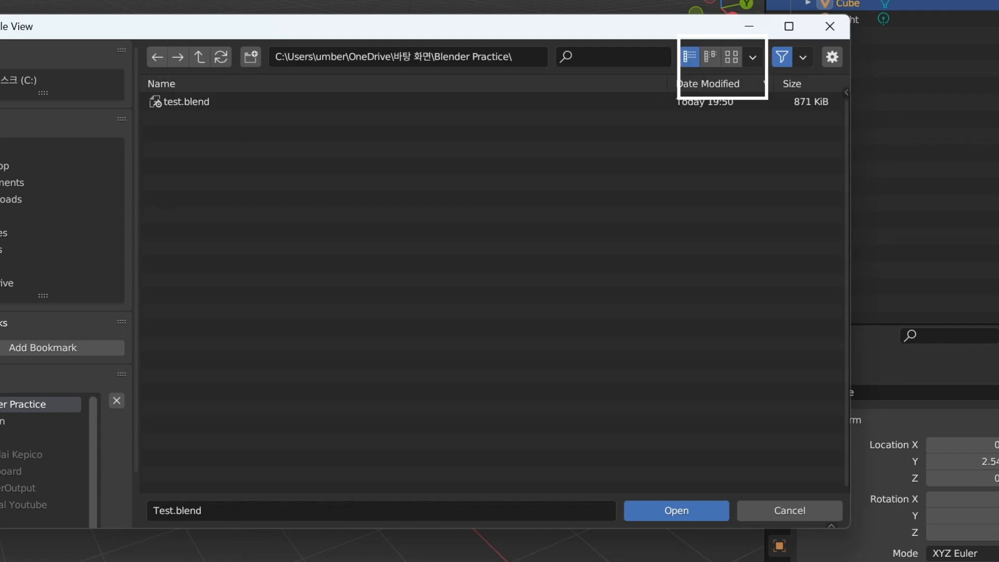
Try the file browser's filters for backup .blend, image and text files, turning each one on and off
{"action": "left_click", "coordinate": [802, 57]}
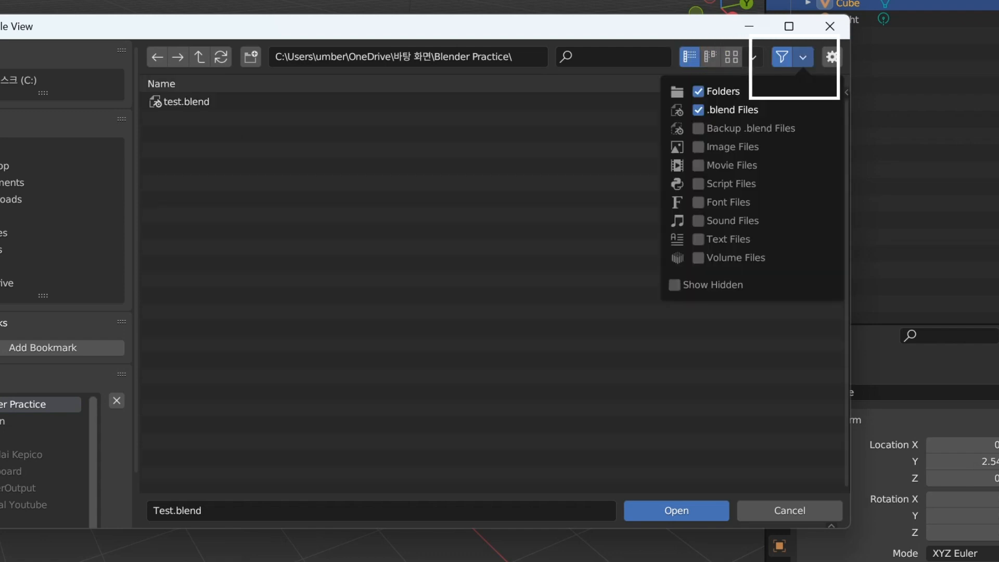
{"action": "left_click", "coordinate": [698, 128]}
{"action": "left_click", "coordinate": [698, 128]}
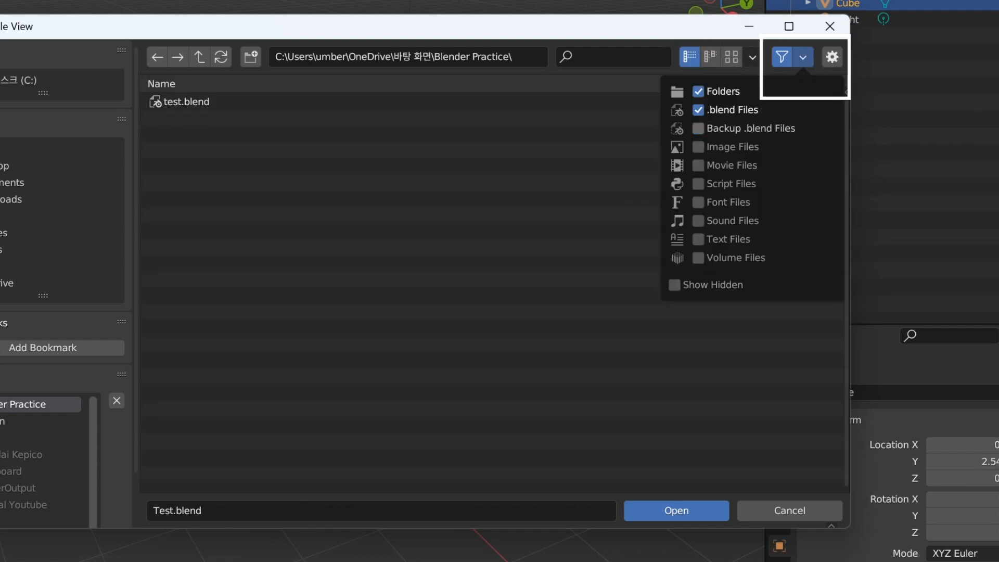
{"action": "left_click", "coordinate": [698, 147]}
{"action": "left_click", "coordinate": [698, 147]}
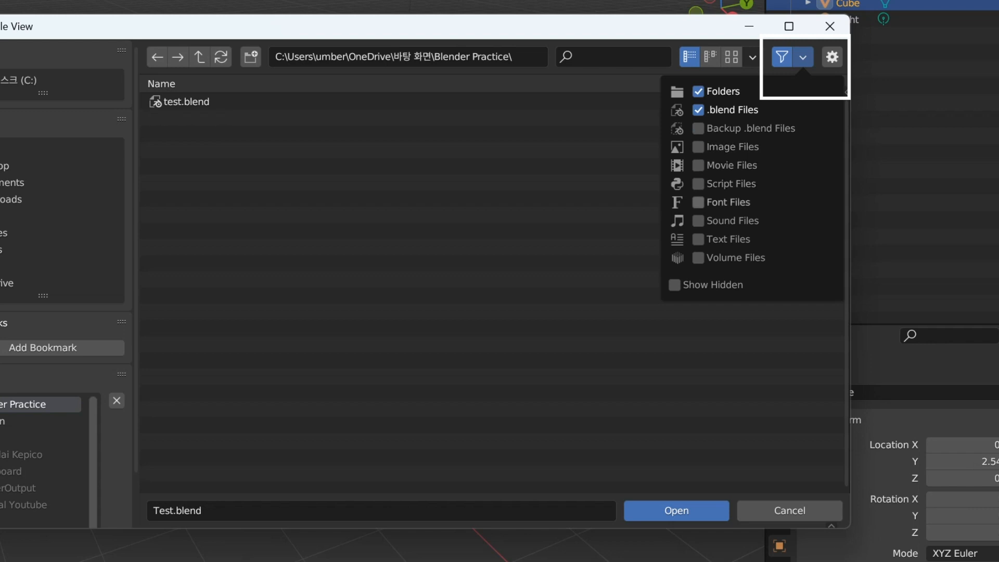
{"action": "left_click", "coordinate": [697, 239]}
{"action": "left_click", "coordinate": [697, 239]}
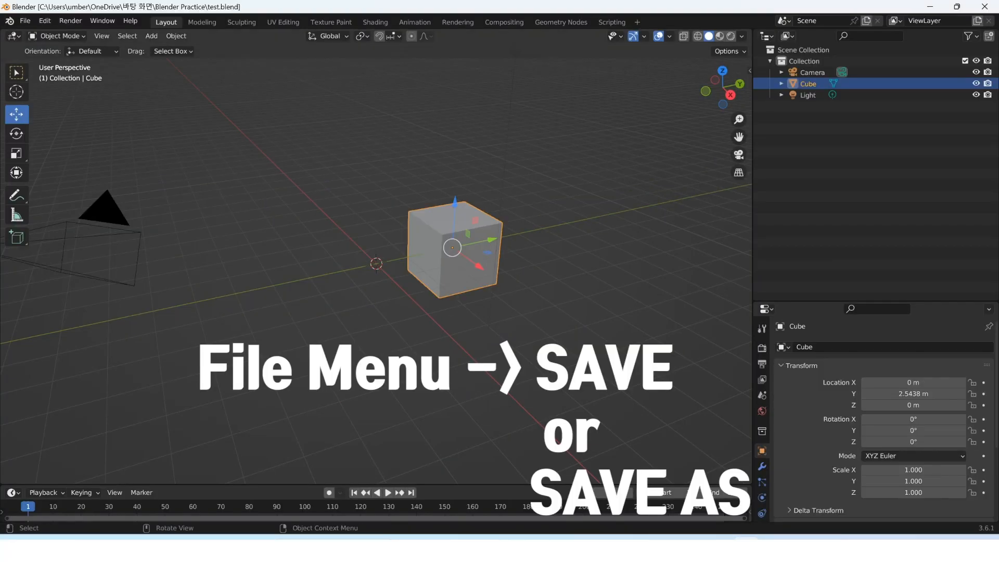
Delete the cube and add a Monkey mesh at the world origin in its place
{"action": "middle_click_drag", "start_coordinate": [376, 244], "coordinate": [377, 254]}
{"action": "key", "text": "Delete"}
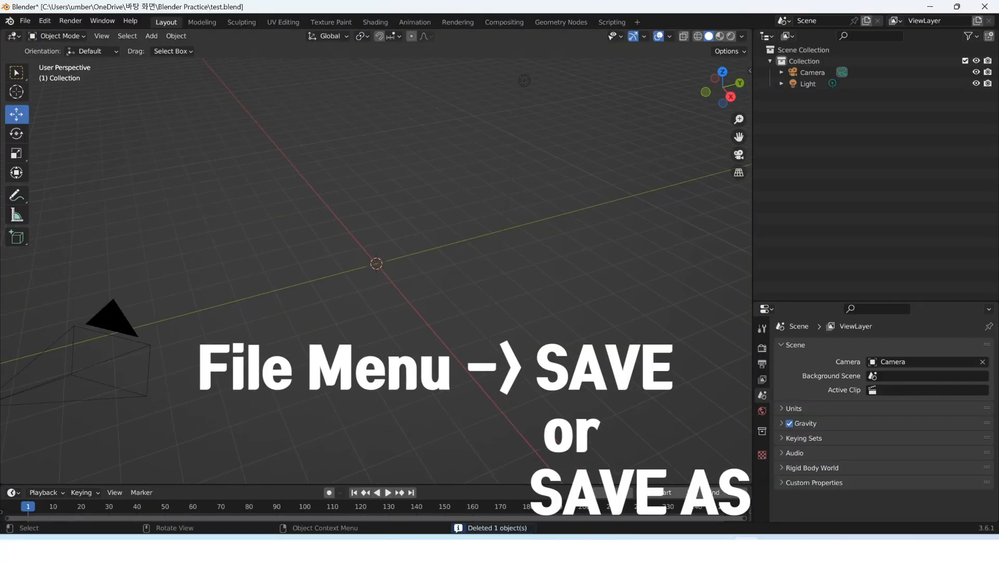
{"action": "key", "text": "shift+a"}
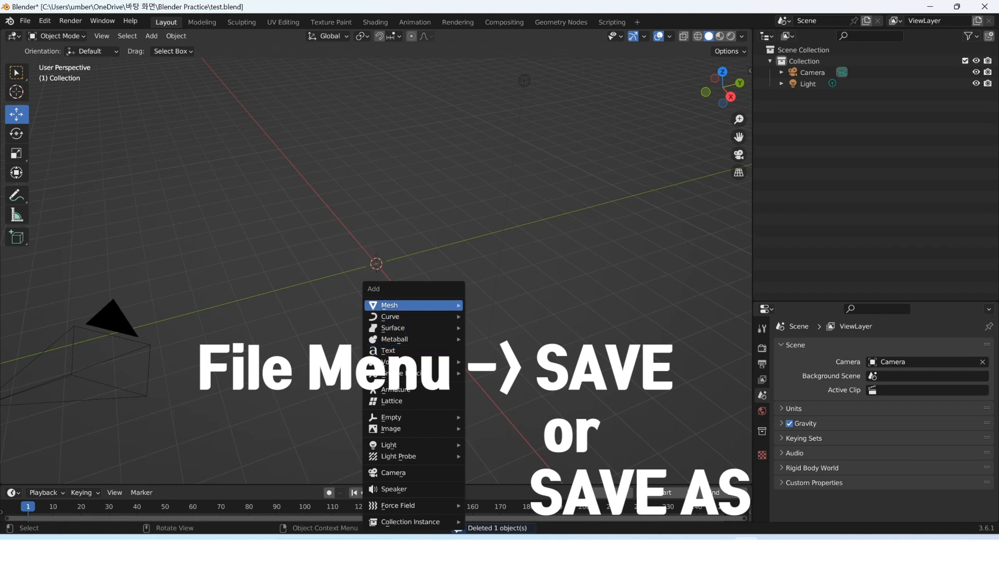
{"action": "mouse_move", "coordinate": [395, 305]}
{"action": "mouse_move", "coordinate": [517, 24]}
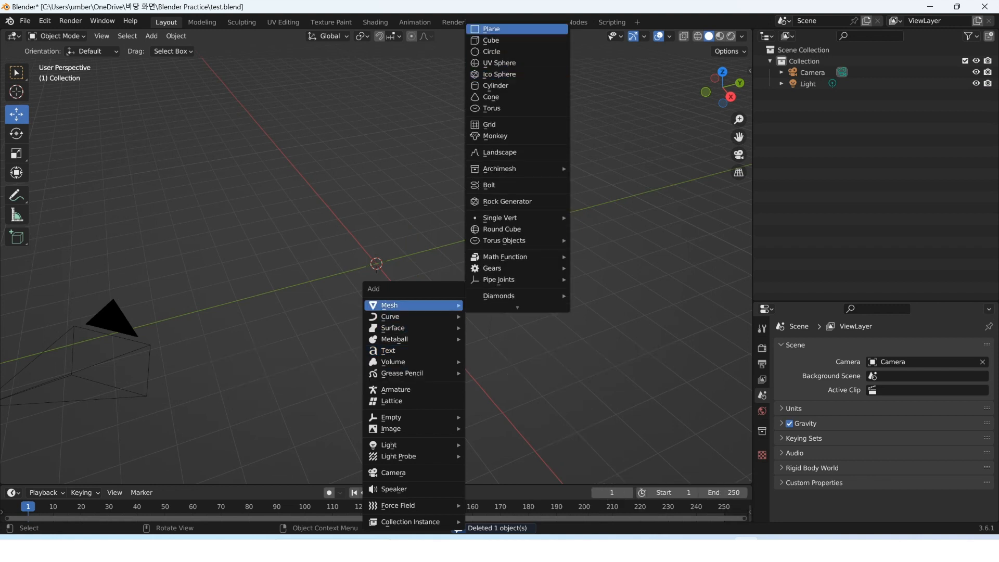
{"action": "left_click", "coordinate": [495, 136]}
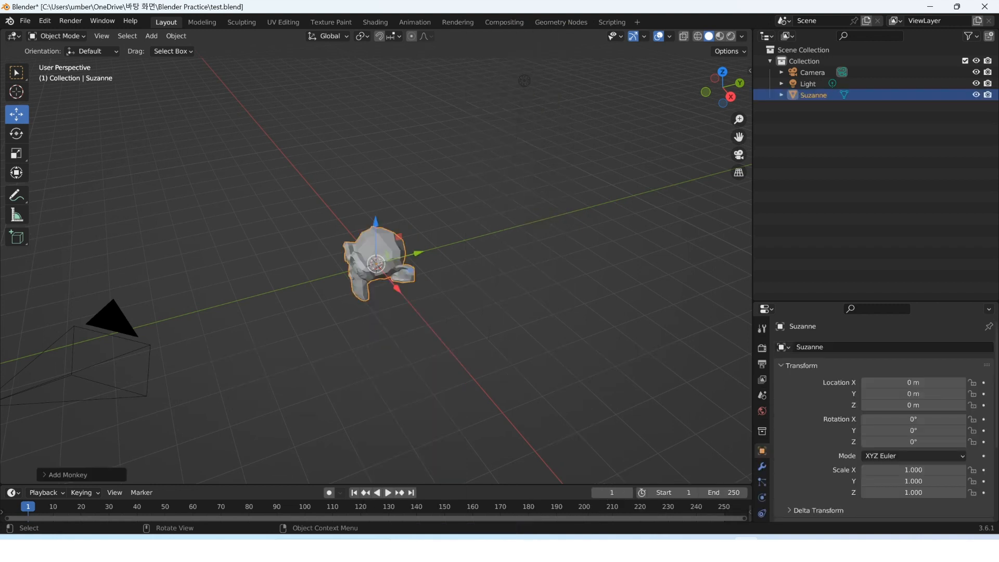
{"action": "middle_click_drag", "start_coordinate": [364, 156], "coordinate": [333, 146]}
Save the scene under the new file name monkey in the Blender Practice folder
{"action": "left_click", "coordinate": [25, 20]}
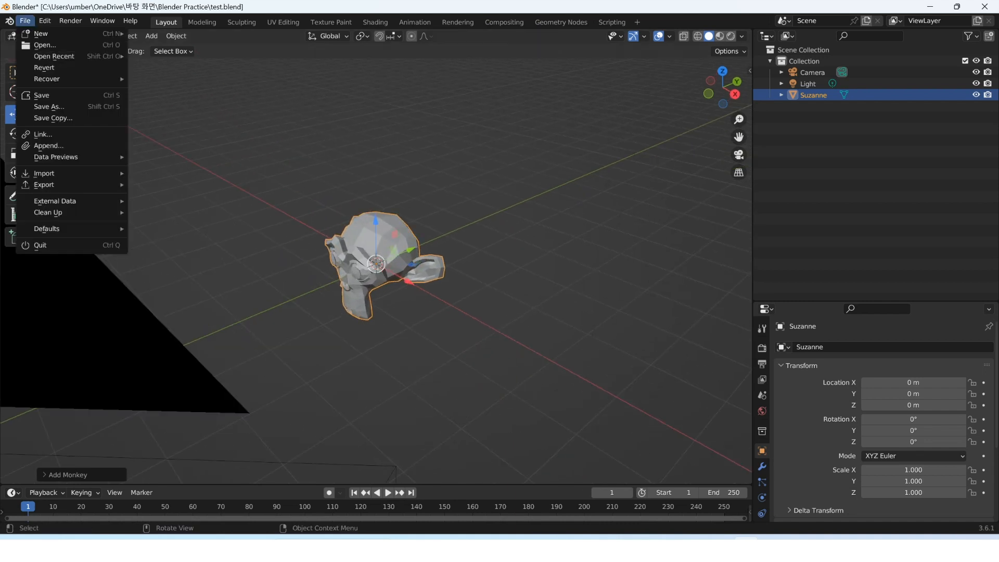
{"action": "left_click", "coordinate": [50, 106]}
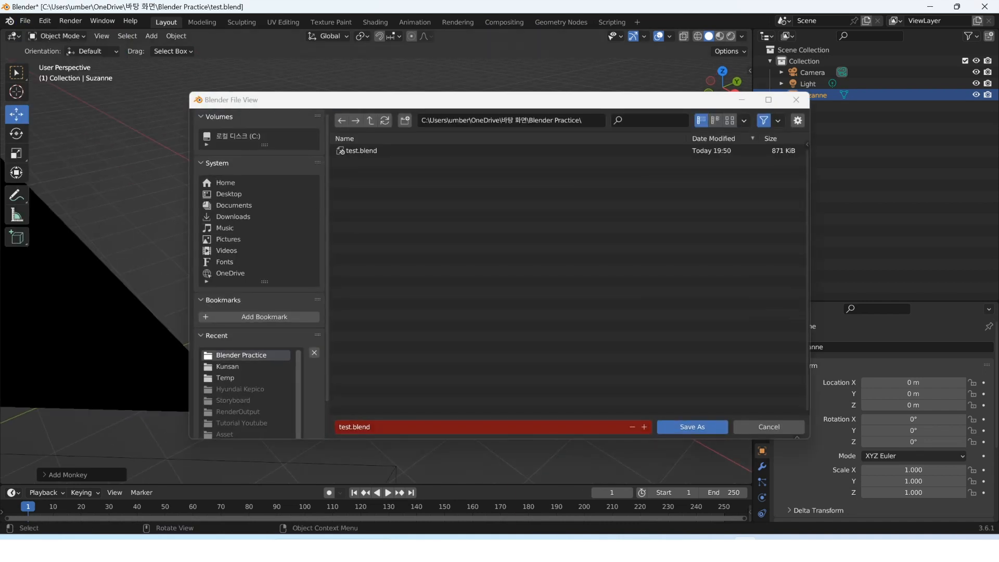
{"action": "type", "text": "monkey"}
{"action": "key", "text": "Return"}
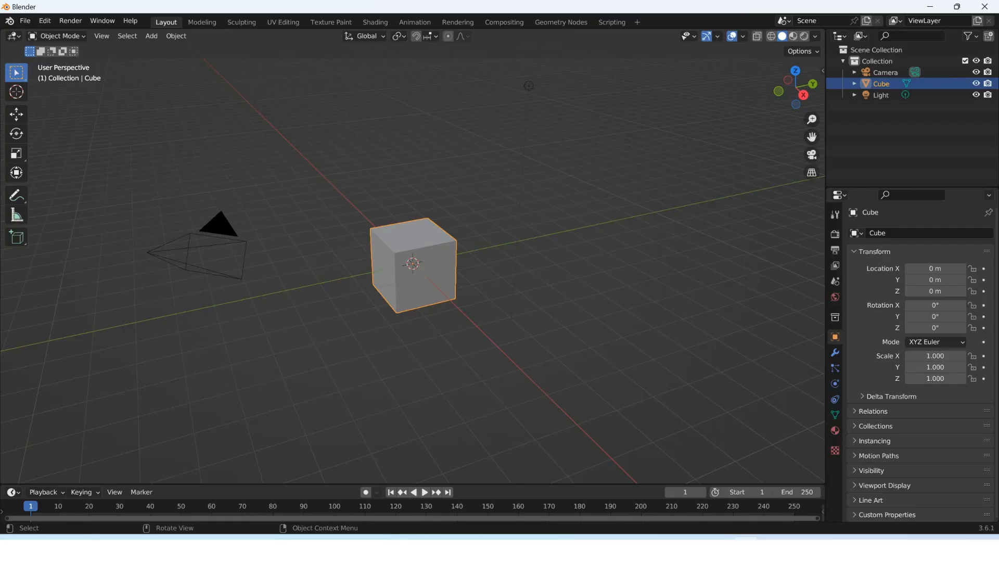
Append the Suzanne mesh from monkey.blend in the Desktop's Blender Practice folder to the default cube scene
{"action": "left_click", "coordinate": [9, 21]}
{"action": "mouse_move", "coordinate": [25, 21]}
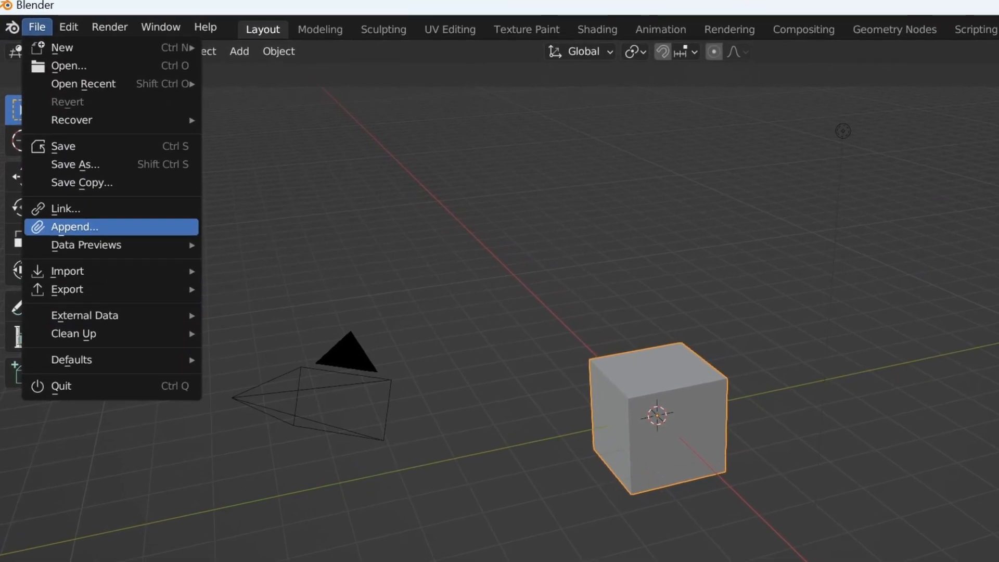
{"action": "left_click", "coordinate": [73, 224]}
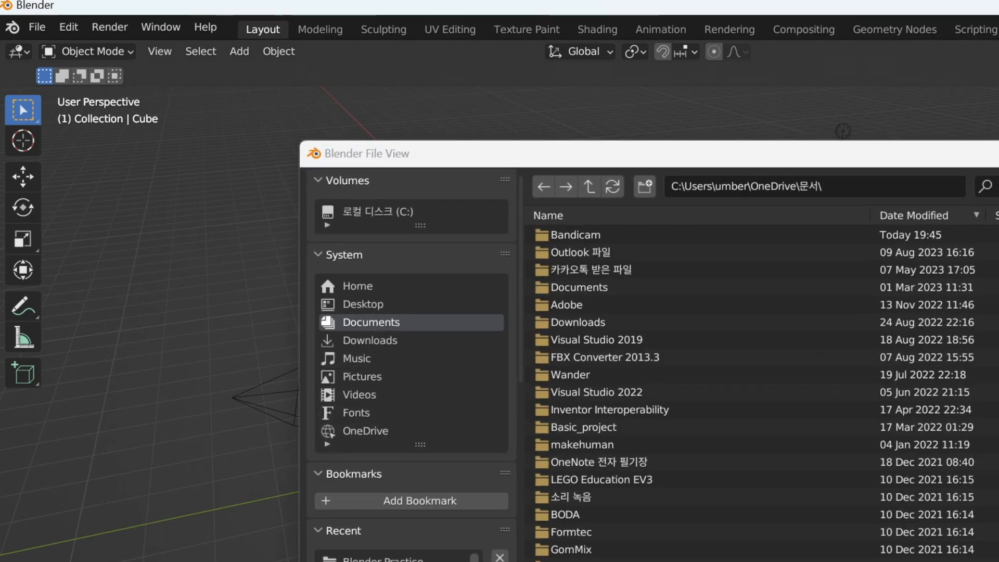
{"action": "left_click", "coordinate": [362, 304]}
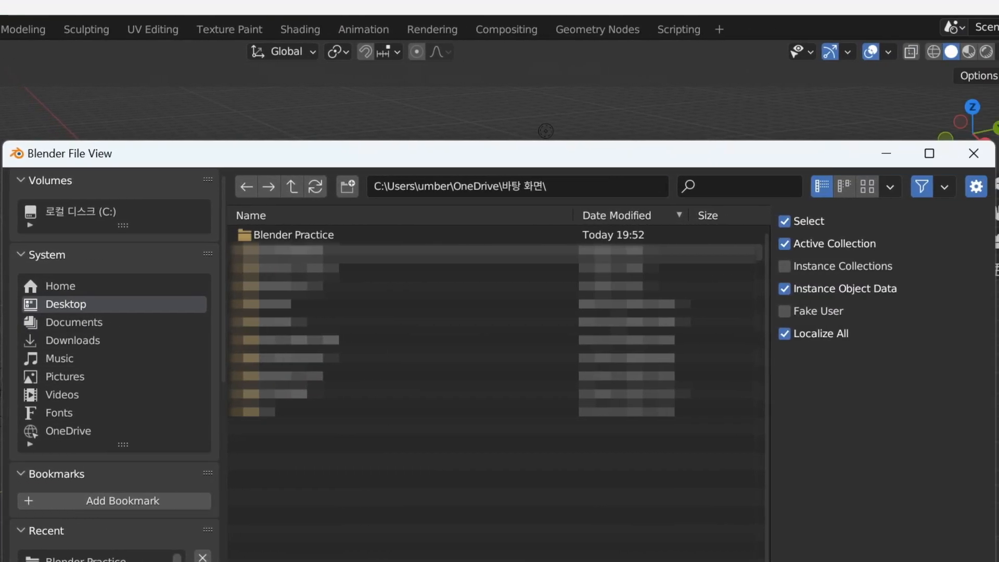
{"action": "left_click", "coordinate": [423, 234]}
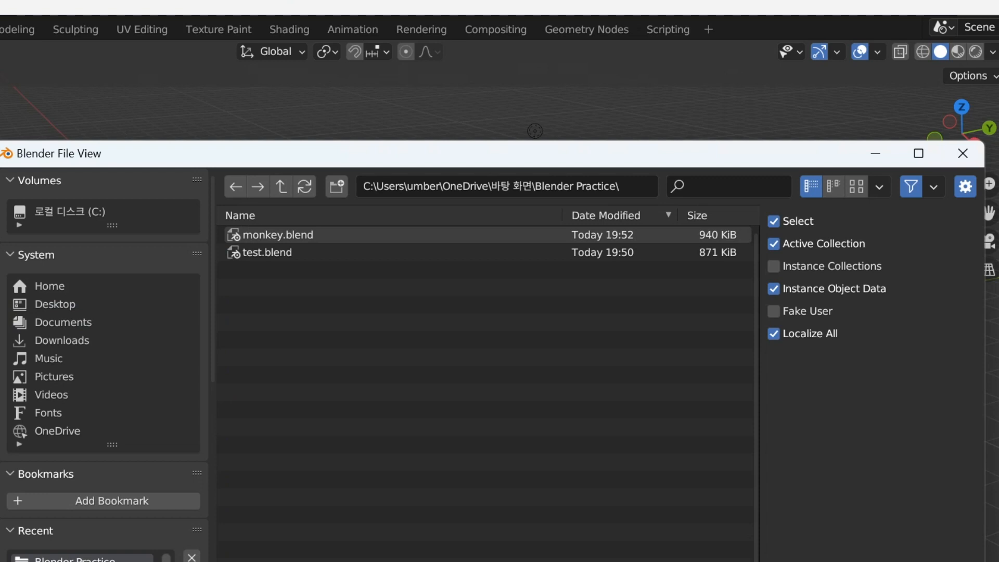
{"action": "left_click", "coordinate": [278, 235]}
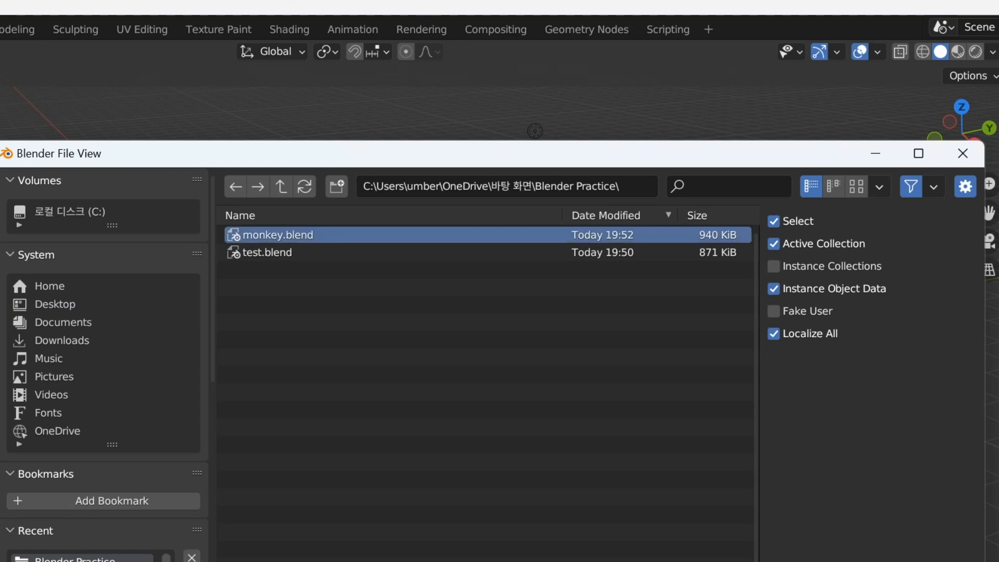
{"action": "double_click", "coordinate": [278, 235]}
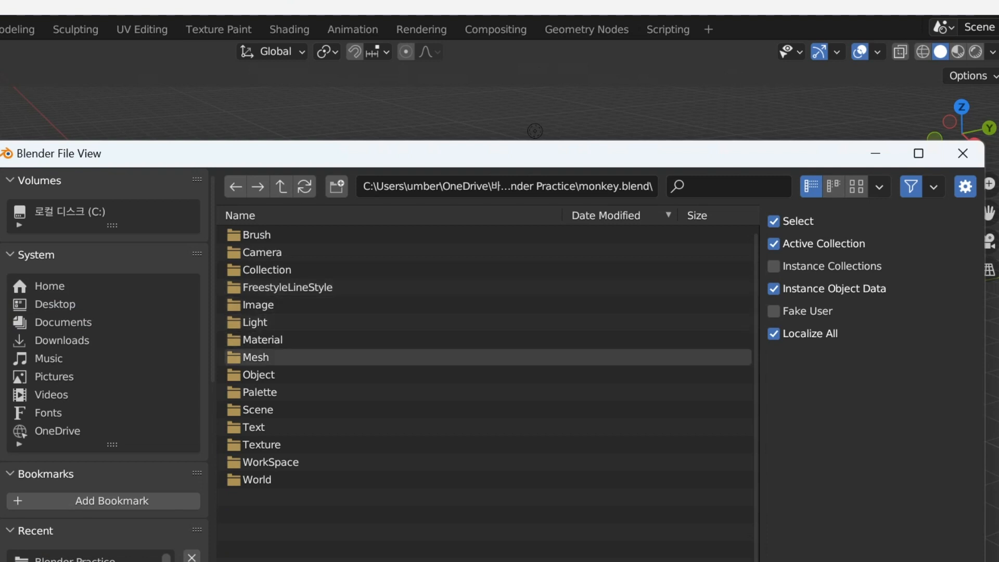
{"action": "double_click", "coordinate": [256, 357]}
{"action": "left_click", "coordinate": [263, 235]}
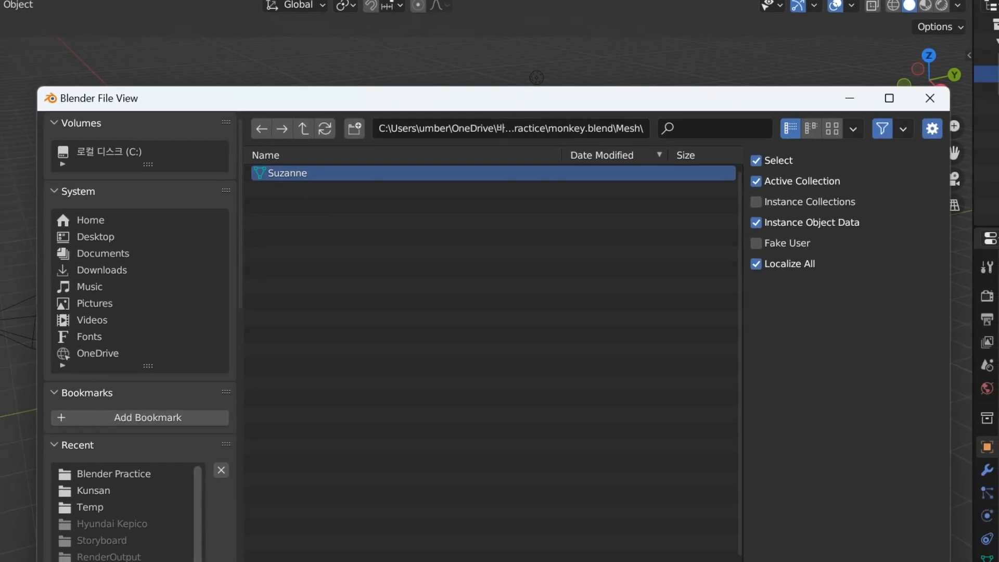
{"action": "left_click", "coordinate": [756, 475]}
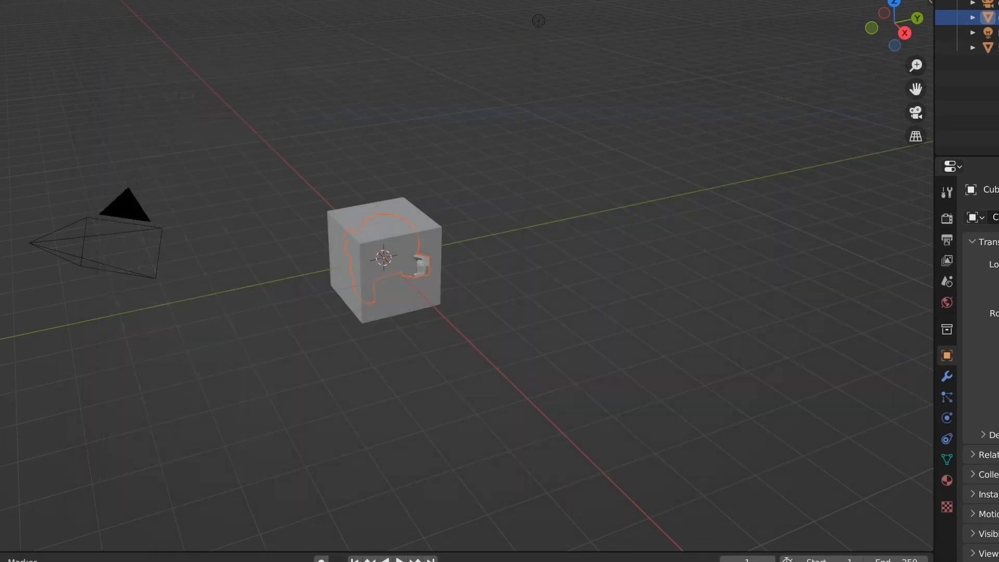
Move the appended monkey out of the cube along the X axis to about -4.5 m
{"action": "left_click_drag", "start_coordinate": [375, 234], "coordinate": [359, 222]}
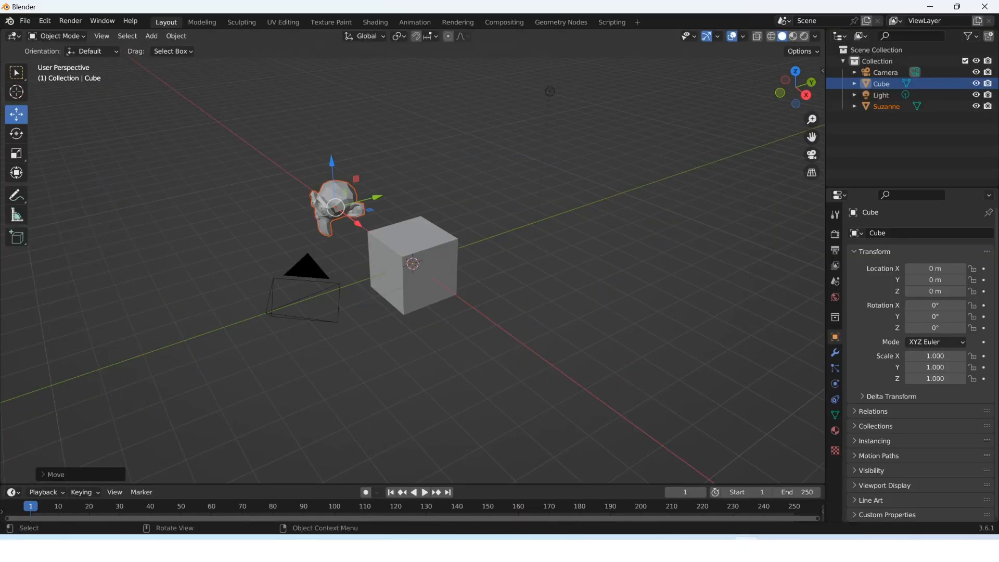
{"action": "middle_click_drag", "start_coordinate": [359, 223], "coordinate": [448, 214]}
{"action": "key", "text": "alt+a"}
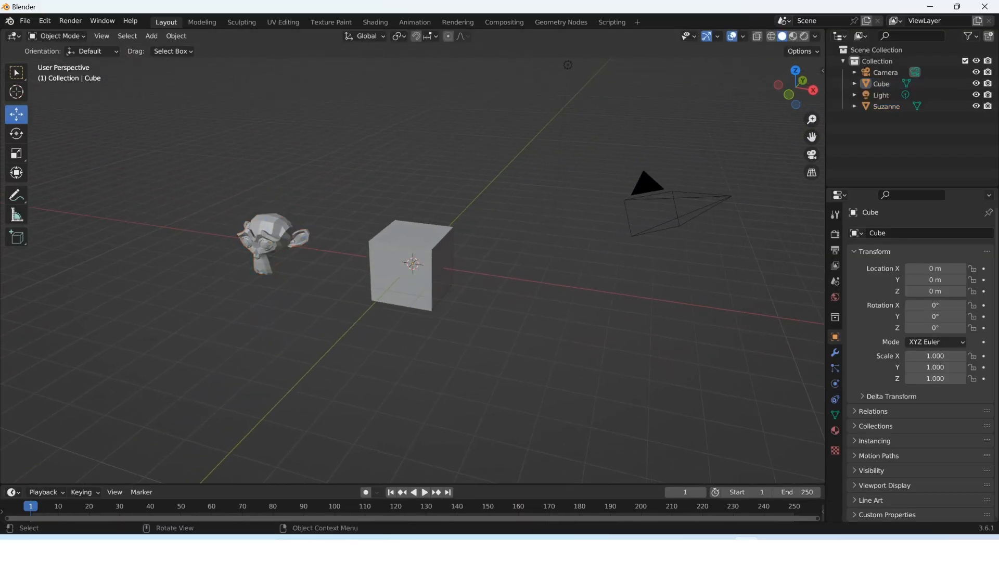
{"action": "left_click", "coordinate": [269, 238]}
{"action": "left_click_drag", "start_coordinate": [308, 248], "coordinate": [331, 251]}
{"action": "middle_click_drag", "start_coordinate": [330, 251], "coordinate": [337, 252]}
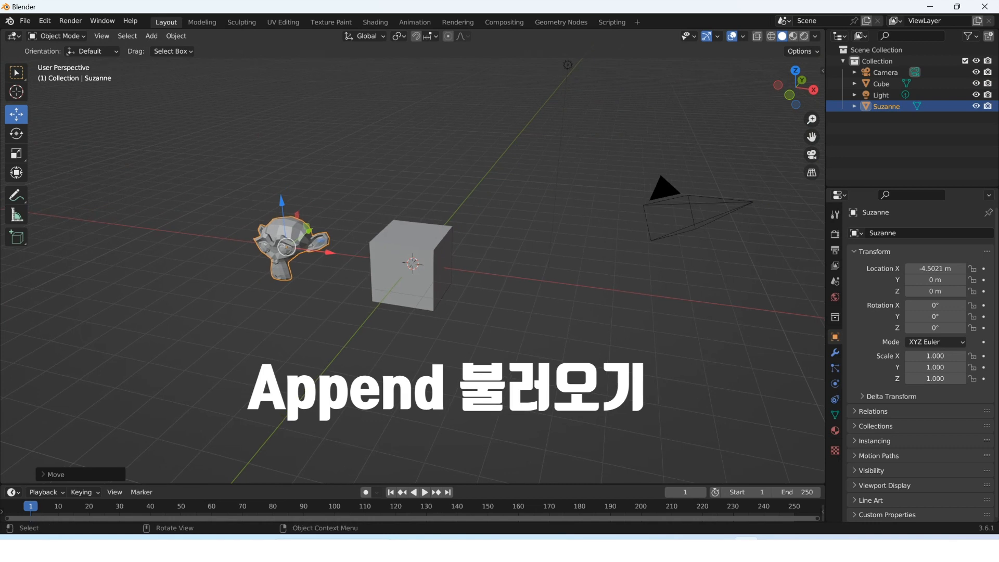
Link the Suzanne mesh from monkey.blend and move it along the X axis to about 4.29 m, on the cube's other side
{"action": "scroll", "coordinate": [413, 263], "scroll_direction": "up", "scroll_amount": 1}
{"action": "scroll", "coordinate": [412, 263], "scroll_direction": "down", "scroll_amount": 1}
{"action": "middle_click_drag", "start_coordinate": [412, 263], "coordinate": [412, 269]}
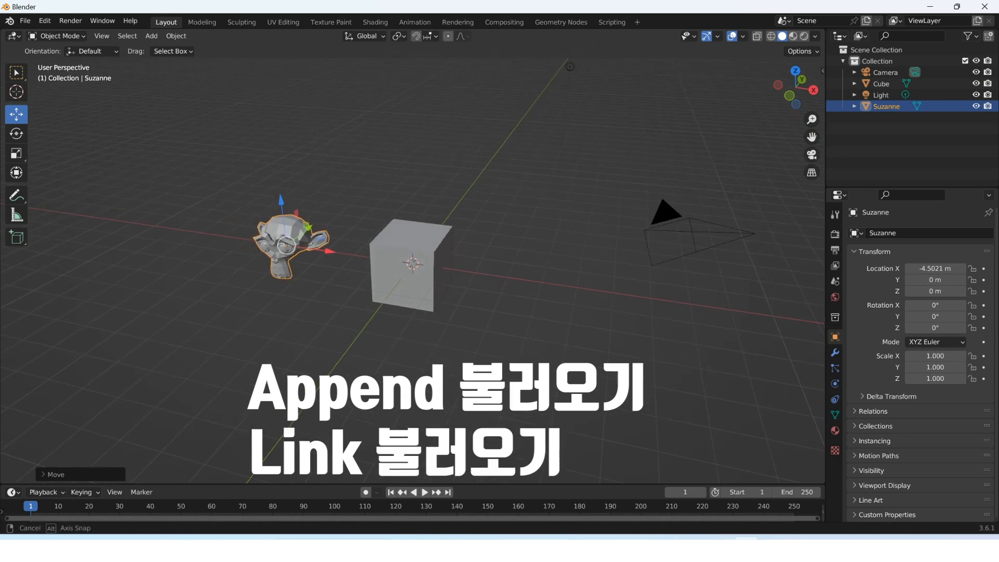
{"action": "scroll", "coordinate": [412, 263], "scroll_direction": "up", "scroll_amount": 1}
{"action": "left_click", "coordinate": [25, 21]}
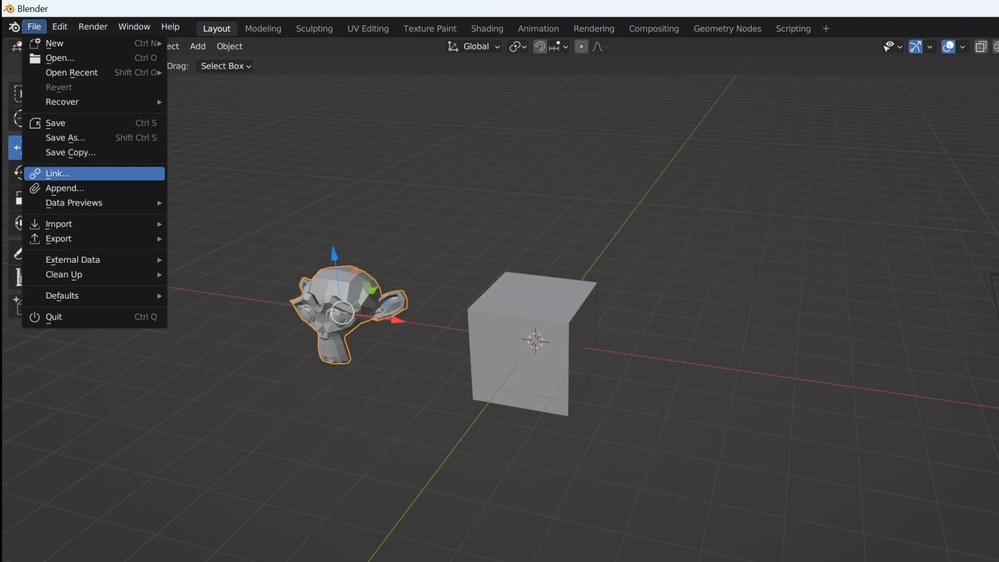
{"action": "left_click", "coordinate": [57, 173]}
{"action": "double_click", "coordinate": [364, 151]}
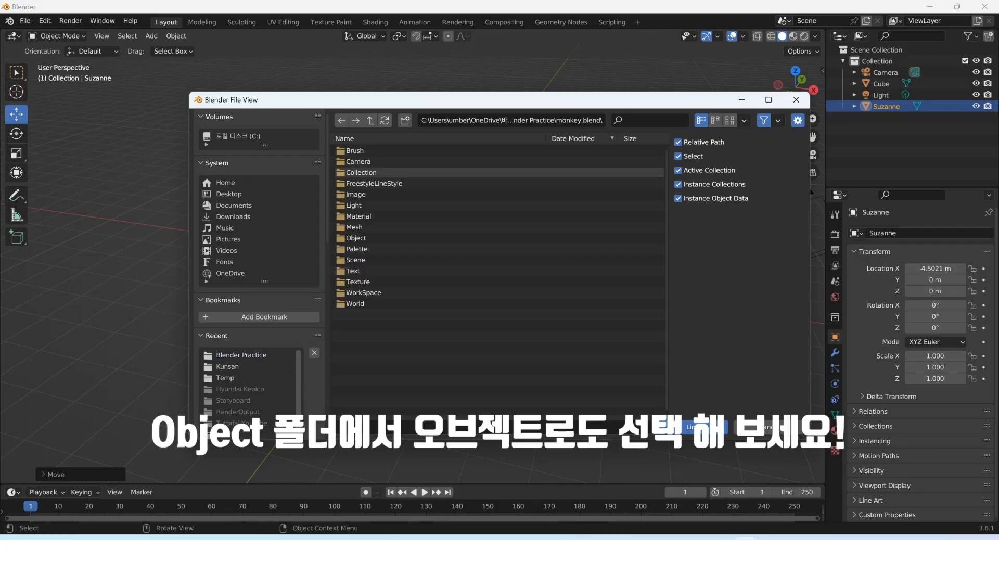
{"action": "double_click", "coordinate": [354, 227]}
{"action": "left_click", "coordinate": [359, 150]}
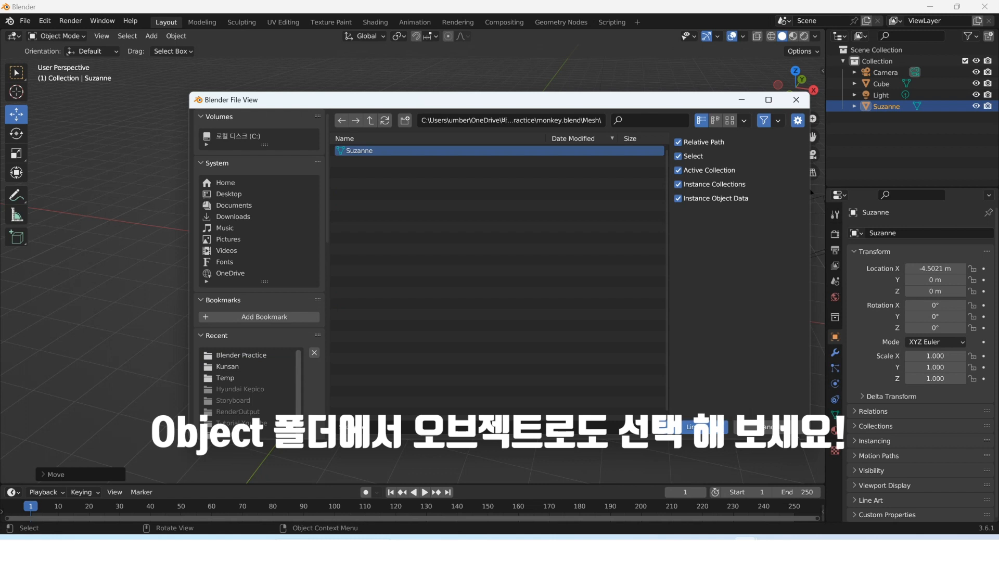
{"action": "left_click", "coordinate": [702, 427]}
{"action": "key", "text": "g"}
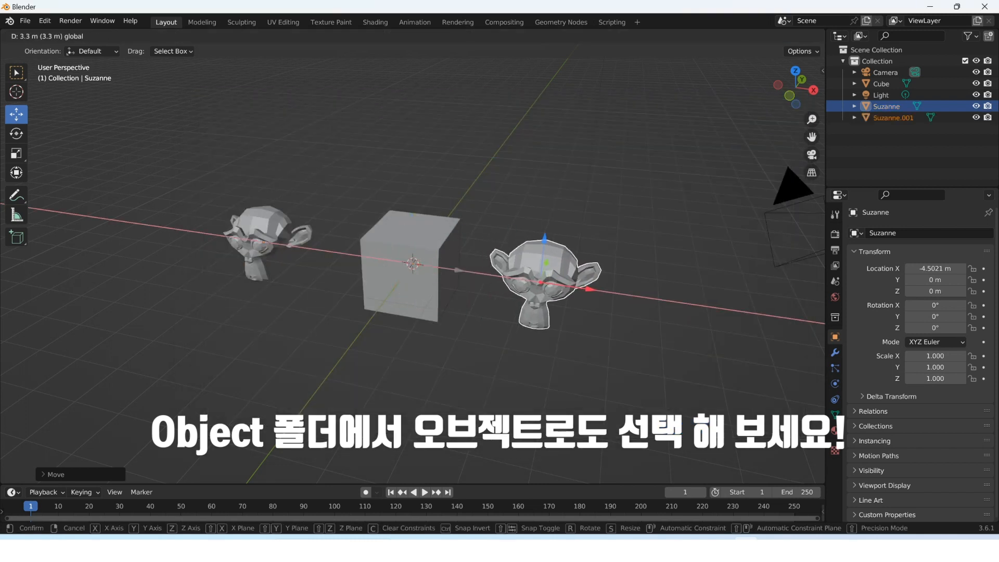
{"action": "middle_click_drag", "start_coordinate": [583, 289], "coordinate": [584, 284]}
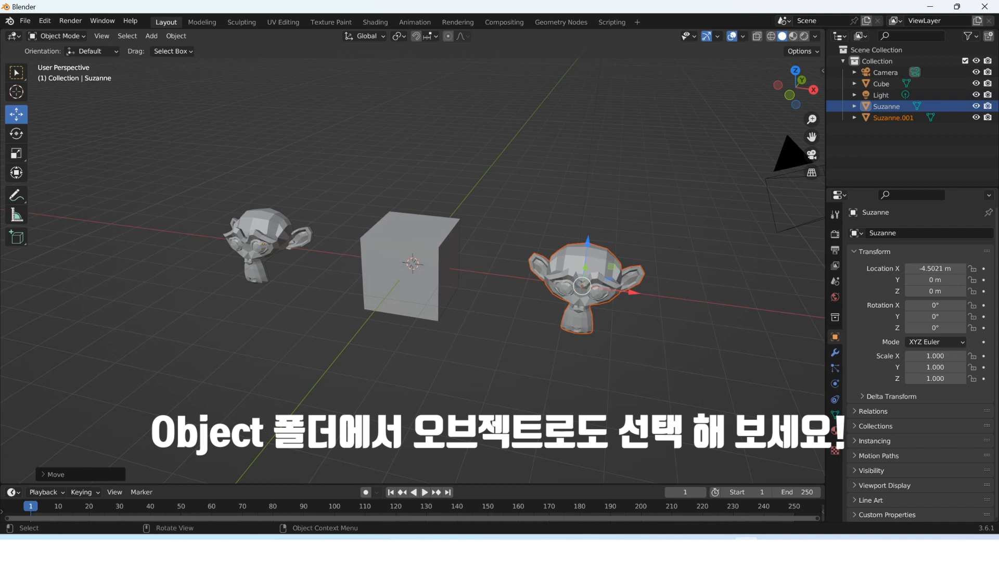
Try out editing the appended monkey's mesh in Edit Mode, cancel the move and return to Object Mode
{"action": "left_click", "coordinate": [261, 240]}
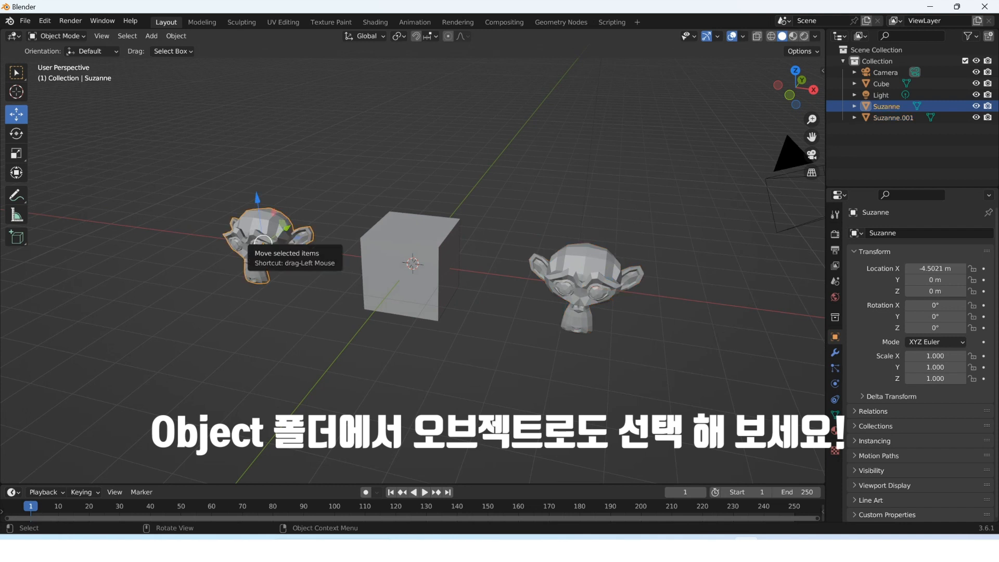
{"action": "key", "text": "Tab"}
{"action": "key", "text": "alt+a"}
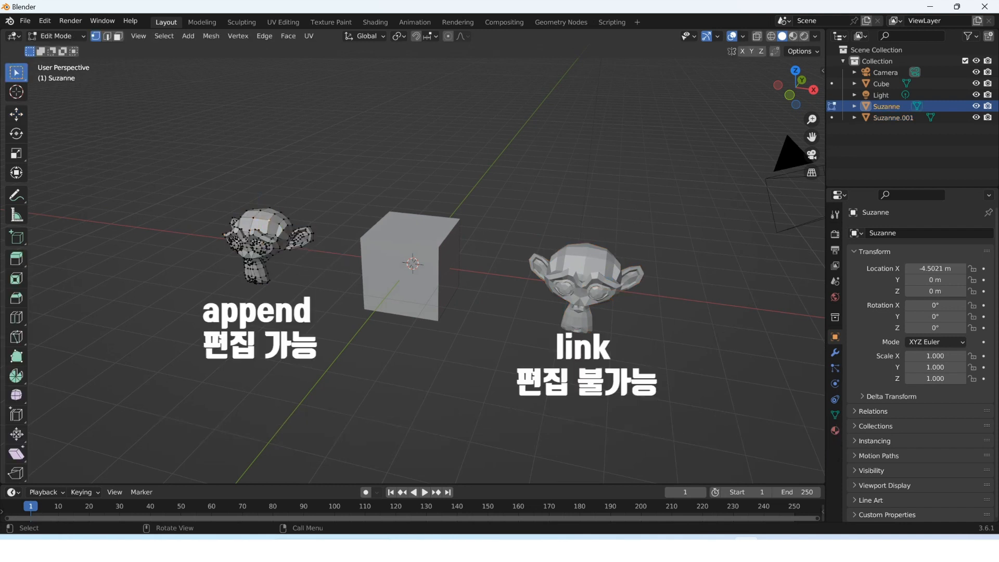
{"action": "key", "text": "g"}
{"action": "key", "text": "Escape"}
{"action": "left_click", "coordinate": [56, 36]}
{"action": "left_click", "coordinate": [62, 49]}
Try to enter Edit Mode on the linked monkey and deselect it
{"action": "left_click", "coordinate": [579, 263]}
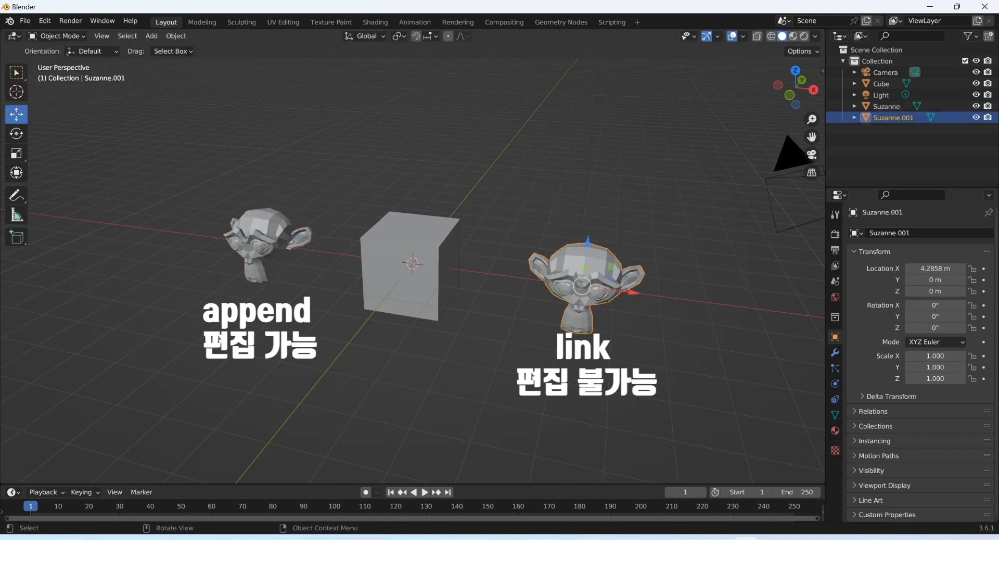
{"action": "key", "text": "Tab"}
{"action": "key", "text": "Tab"}
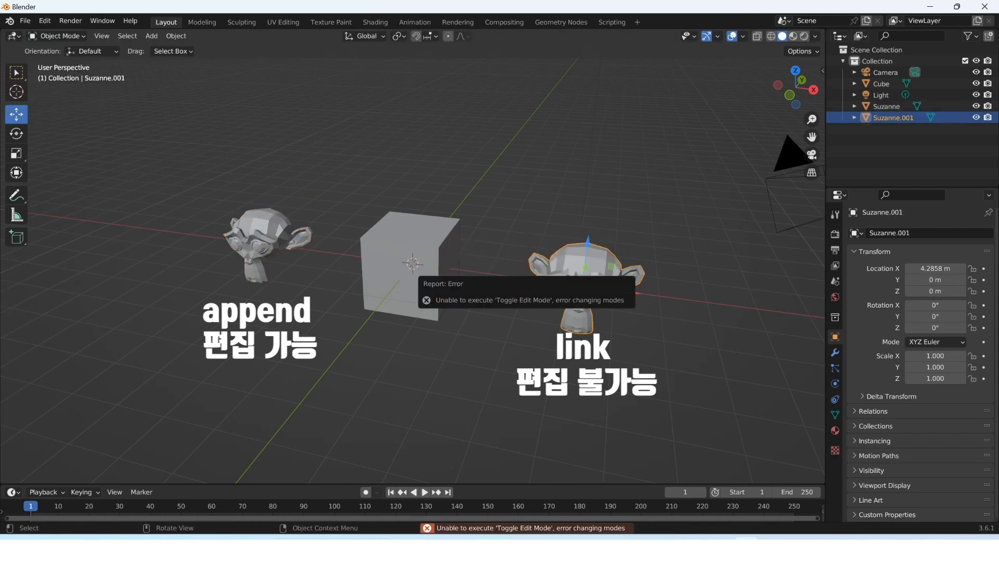
{"action": "key", "text": "alt+a"}
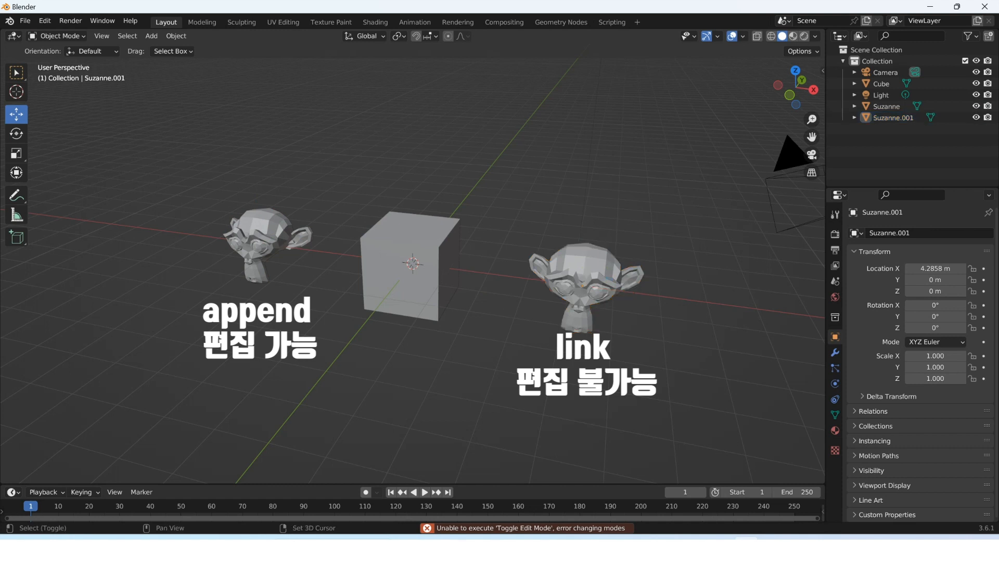
Expand the linked monkey Suzanne.001 in the Outliner and make its linked Suzanne mesh data local
{"action": "middle_click_drag", "start_coordinate": [412, 263], "coordinate": [377, 255], "text": "shift"}
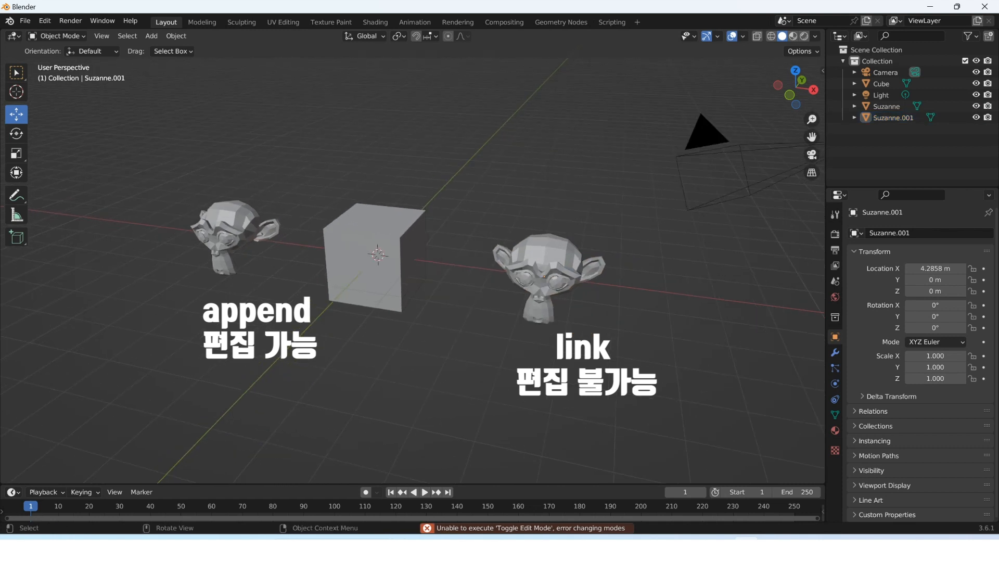
{"action": "scroll", "coordinate": [412, 263], "scroll_direction": "up", "scroll_amount": 1}
{"action": "middle_click_drag", "start_coordinate": [412, 263], "coordinate": [407, 264]}
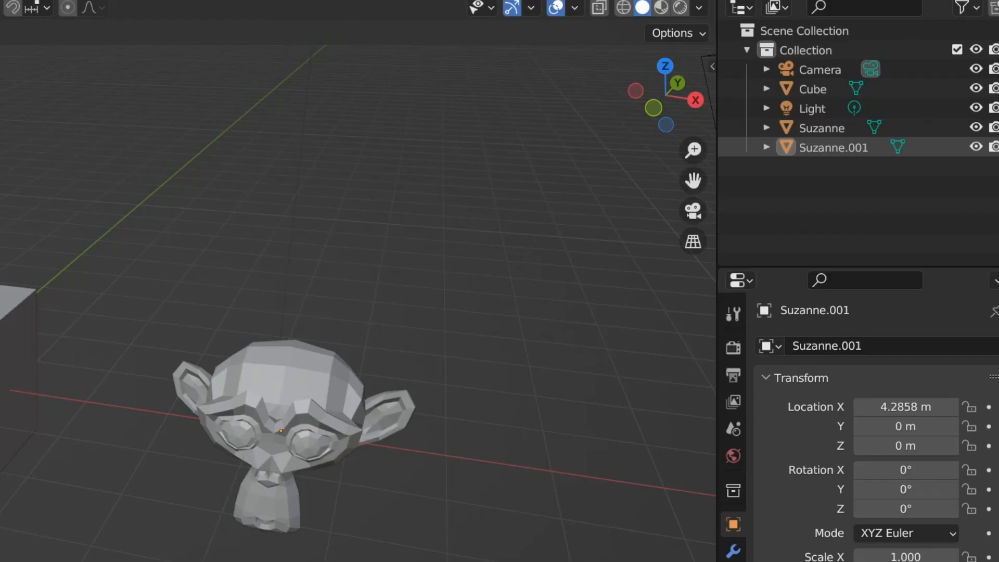
{"action": "left_click", "coordinate": [767, 147]}
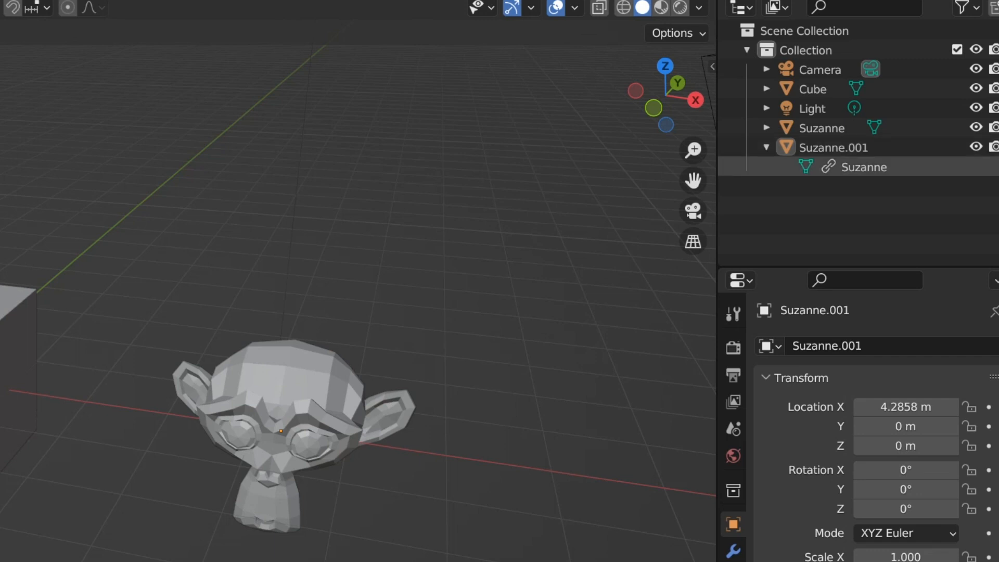
{"action": "right_click", "coordinate": [863, 167]}
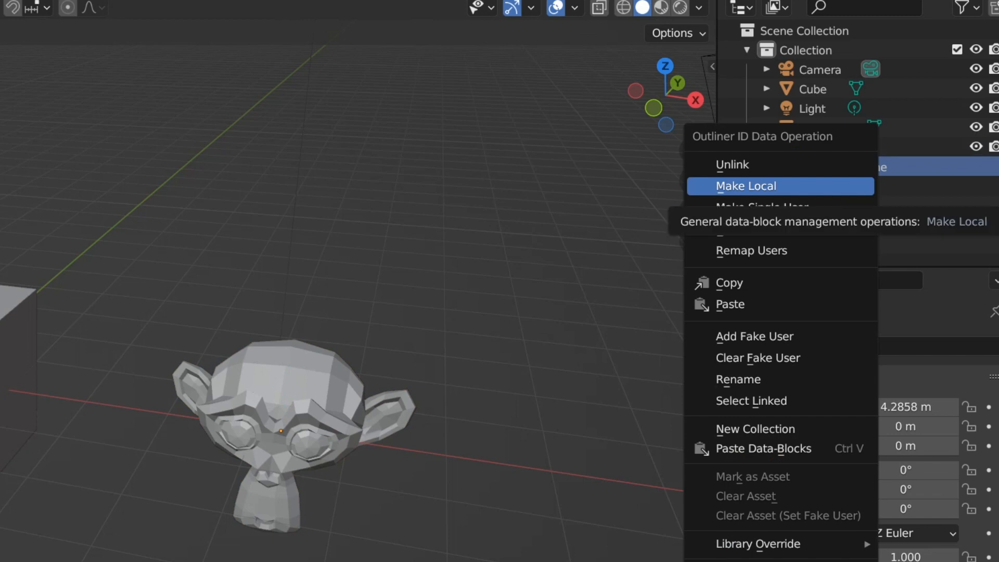
{"action": "left_click", "coordinate": [761, 207]}
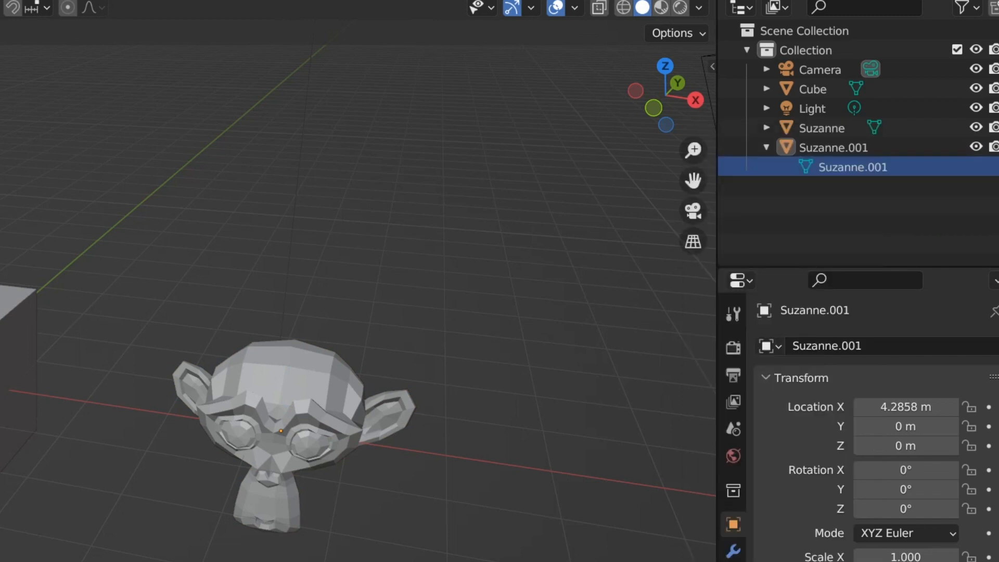
Try moving a vertex on the localized monkey's head in Edit Mode, cancel the move and return to Object Mode
{"action": "left_click", "coordinate": [281, 395]}
{"action": "key", "text": "Tab"}
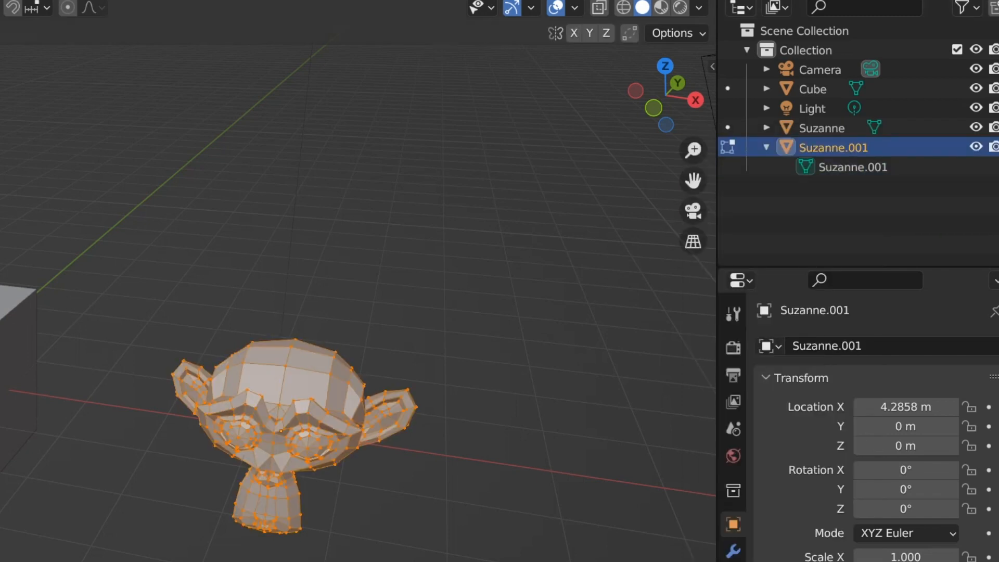
{"action": "left_click", "coordinate": [286, 366]}
{"action": "key", "text": "g"}
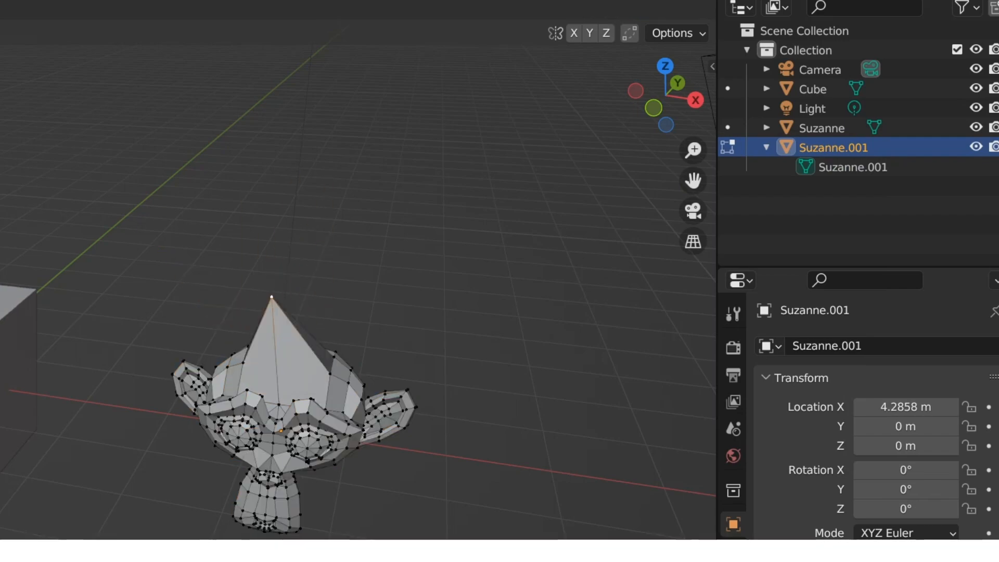
{"action": "key", "text": "Escape"}
{"action": "left_click", "coordinate": [56, 36]}
{"action": "left_click", "coordinate": [57, 48]}
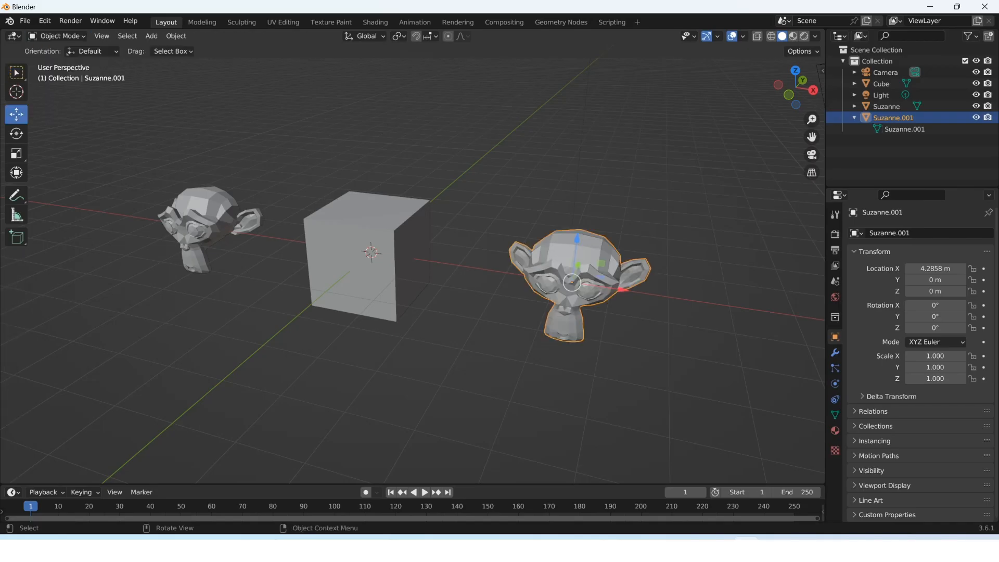
{"action": "scroll", "coordinate": [533, 59], "scroll_direction": "down", "scroll_amount": 3}
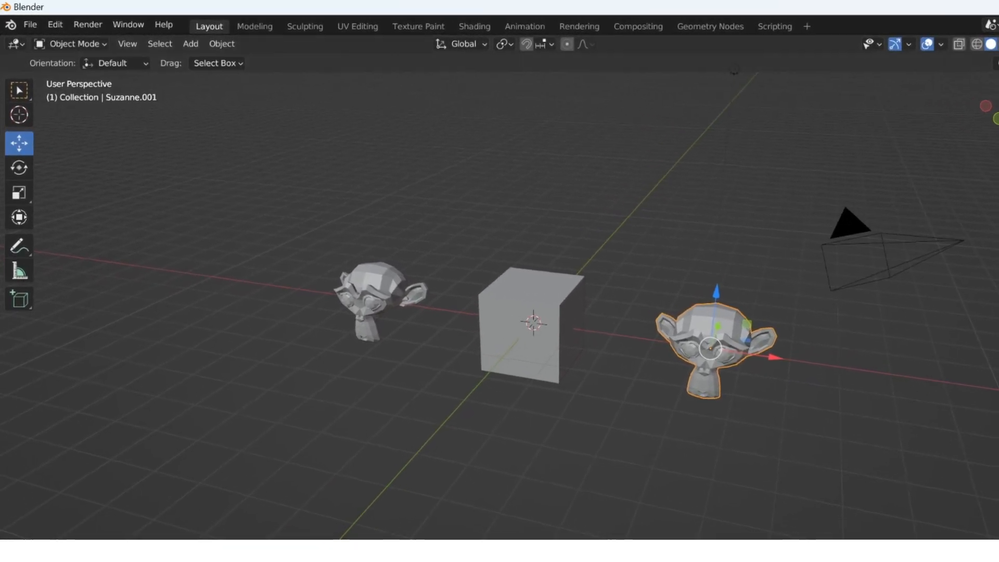
{"action": "left_click", "coordinate": [27, 22]}
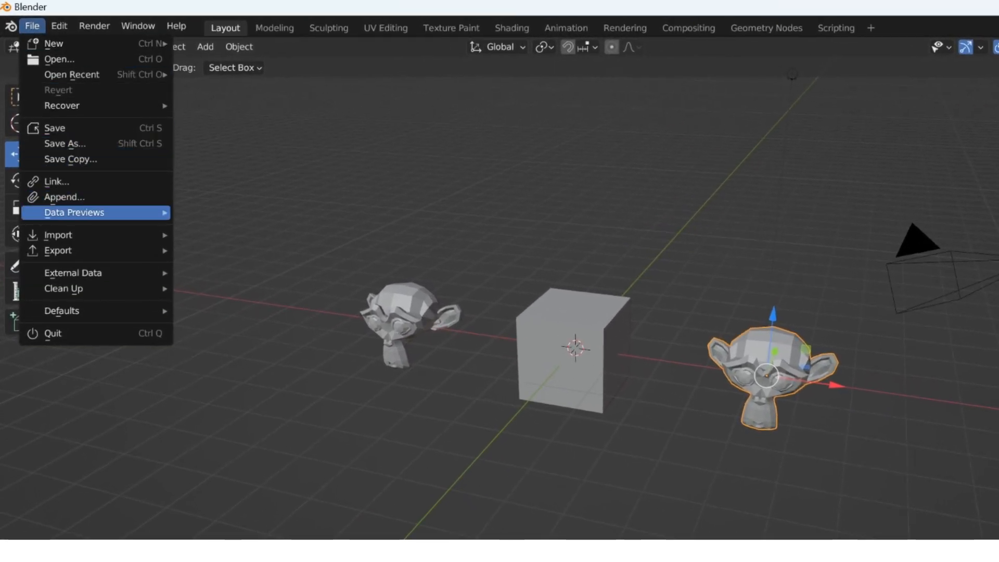
{"action": "mouse_move", "coordinate": [56, 226]}
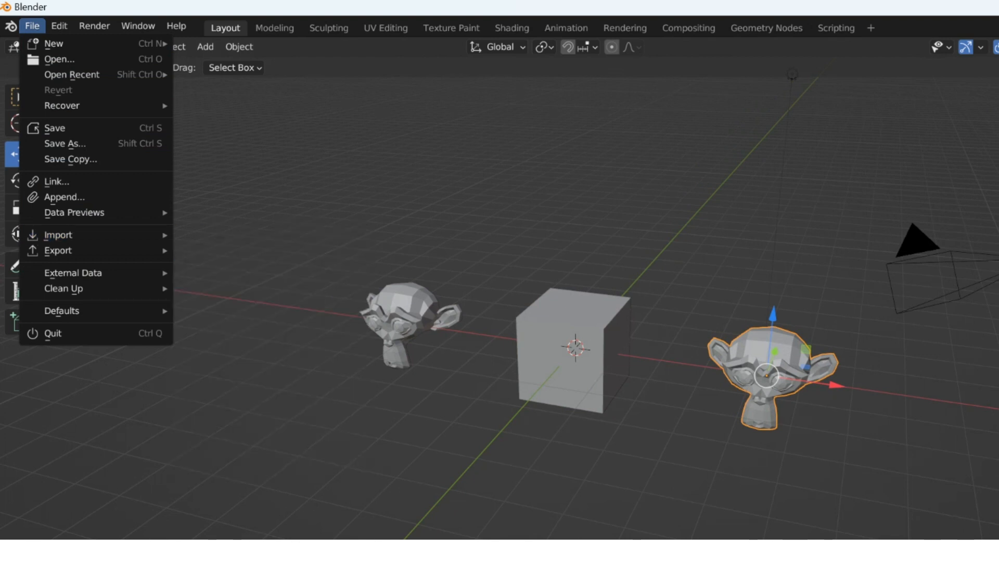
{"action": "mouse_move", "coordinate": [95, 250]}
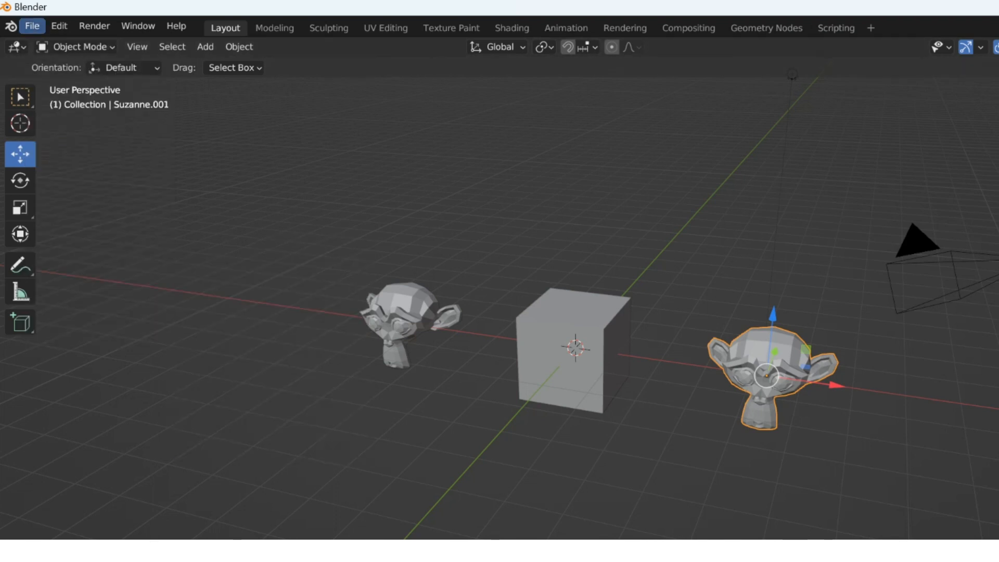
Turn on Automatically Pack Resources for the file's external data
{"action": "left_click", "coordinate": [32, 25]}
{"action": "mouse_move", "coordinate": [73, 272]}
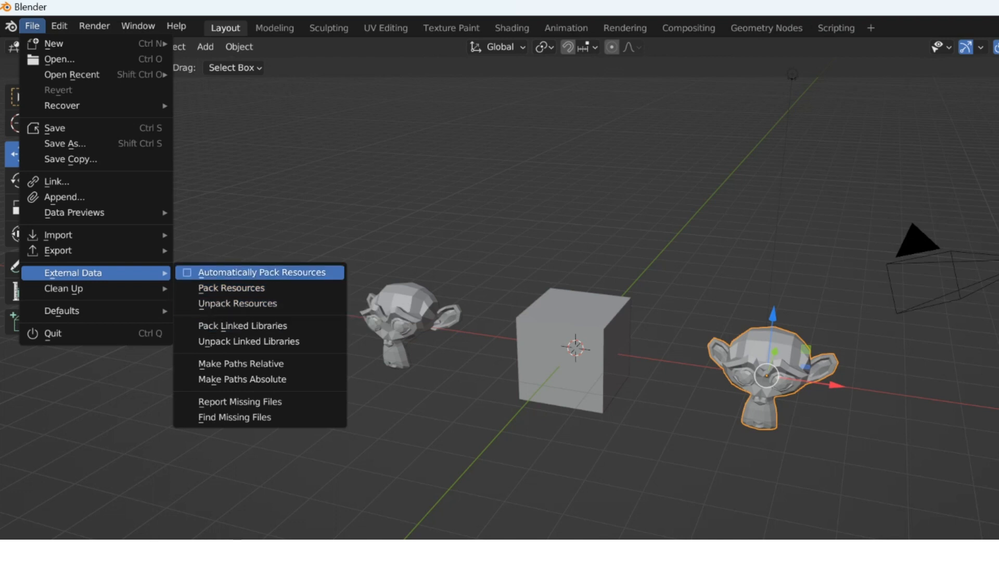
{"action": "left_click", "coordinate": [261, 272]}
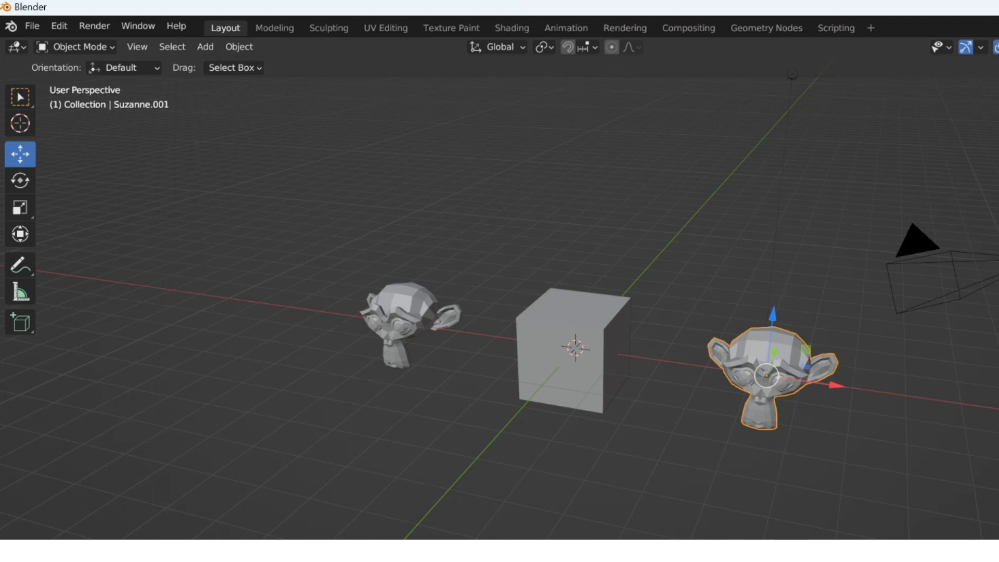
{"action": "left_click", "coordinate": [32, 26]}
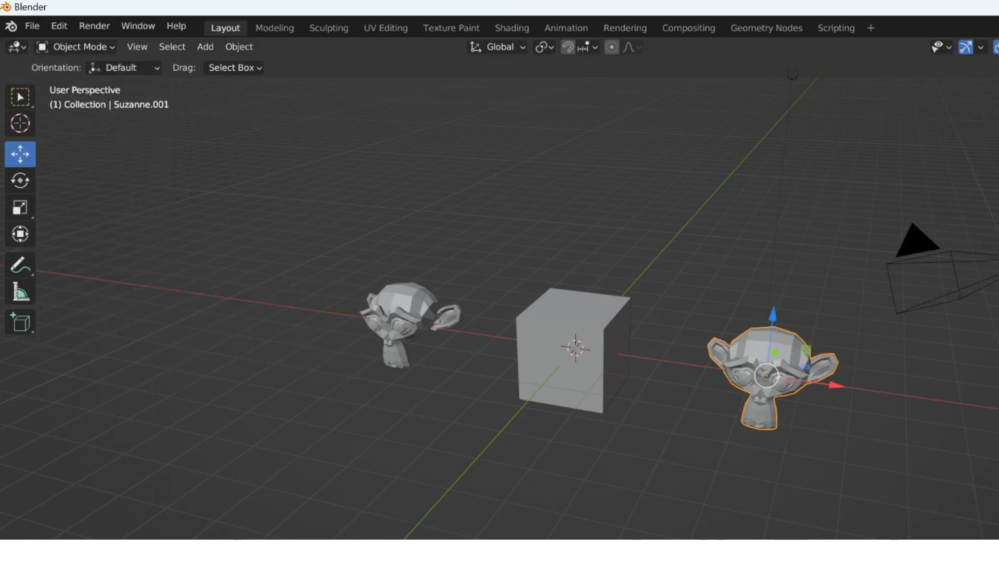